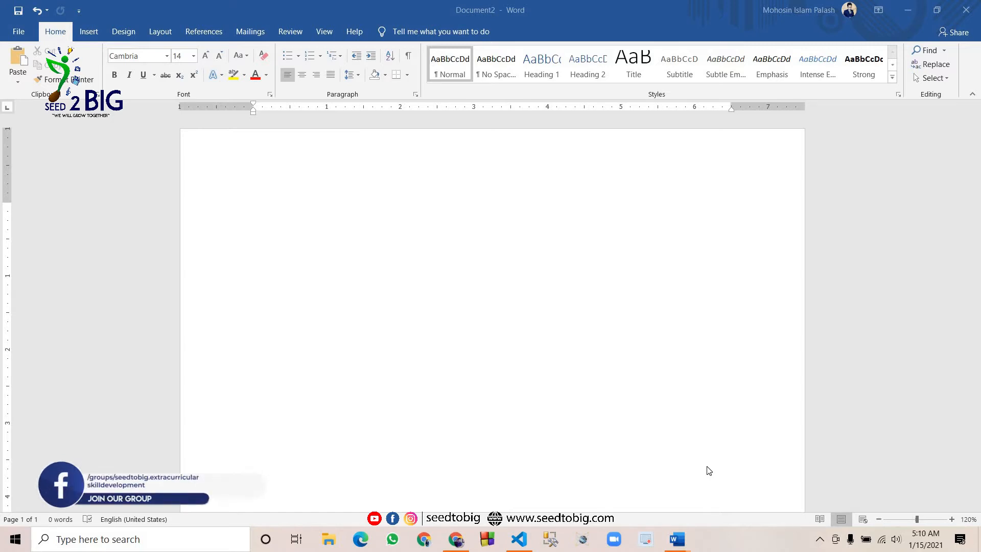
Write the title "Student Information Table" on the first line of the document and start a new line below it.
{"action": "left_click", "coordinate": [394, 192]}
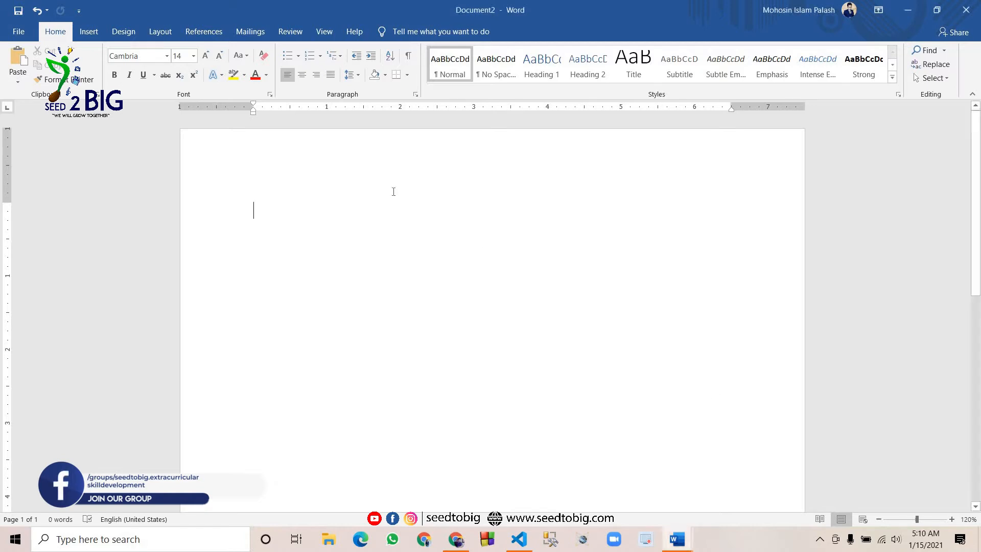
{"action": "type", "text": "Studen"}
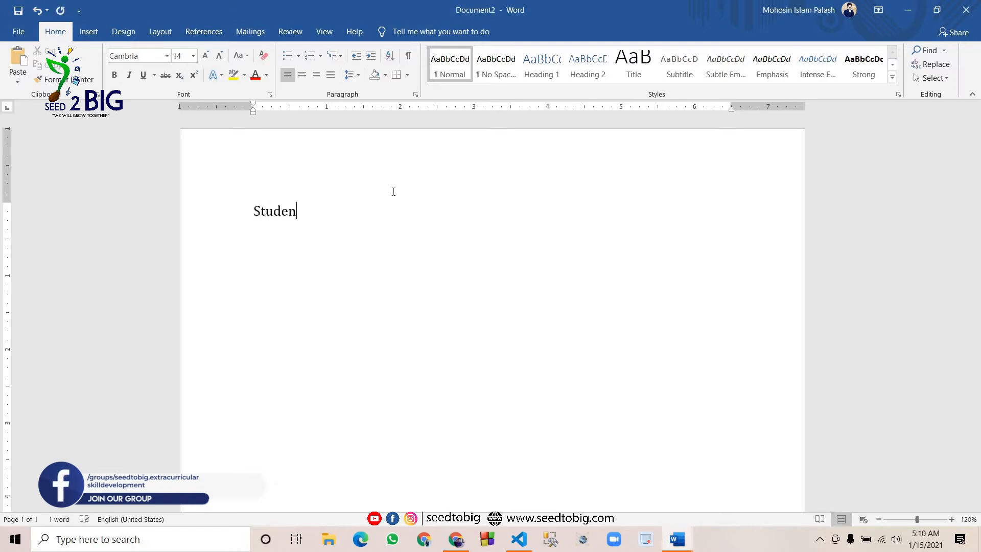
{"action": "type", "text": "t Inform"}
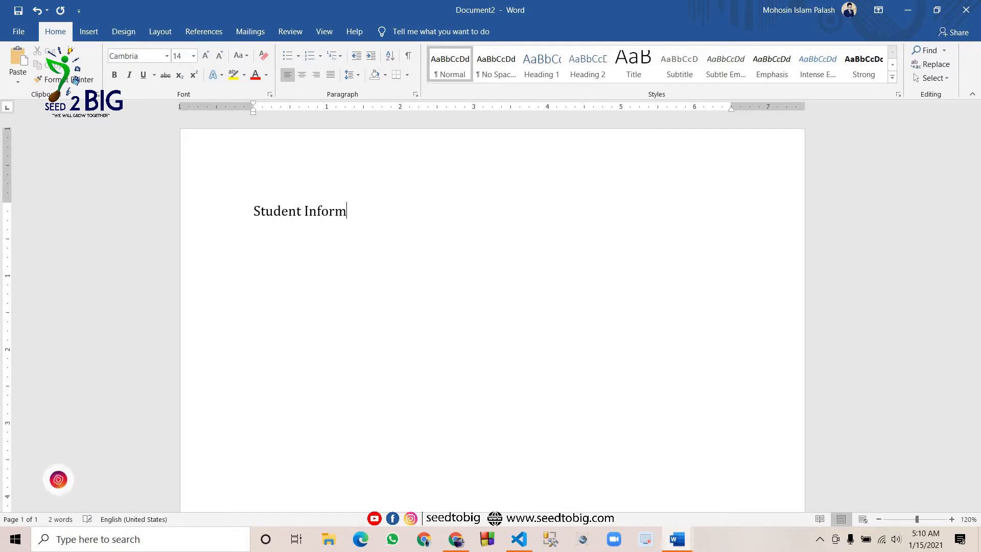
{"action": "type", "text": "ation Table"}
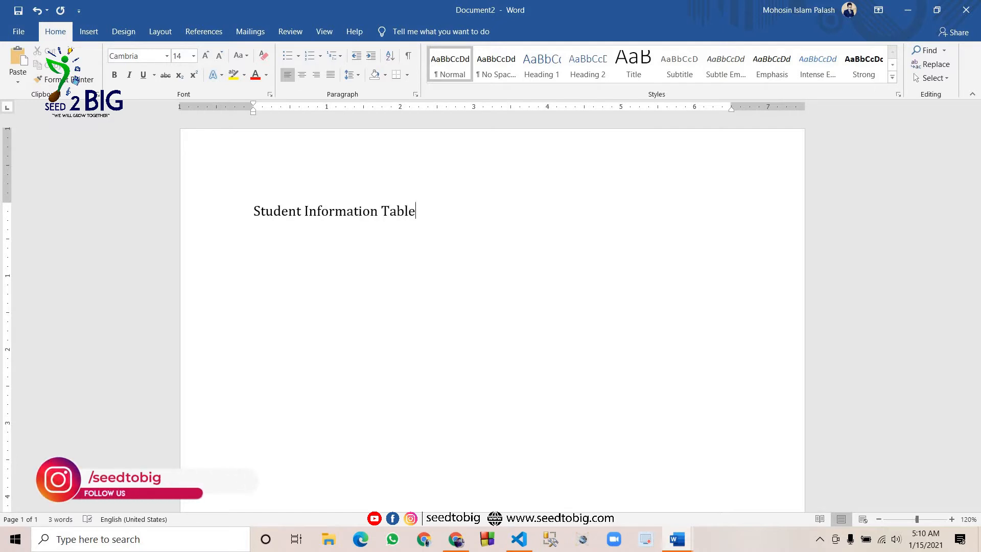
{"action": "key", "text": "Return"}
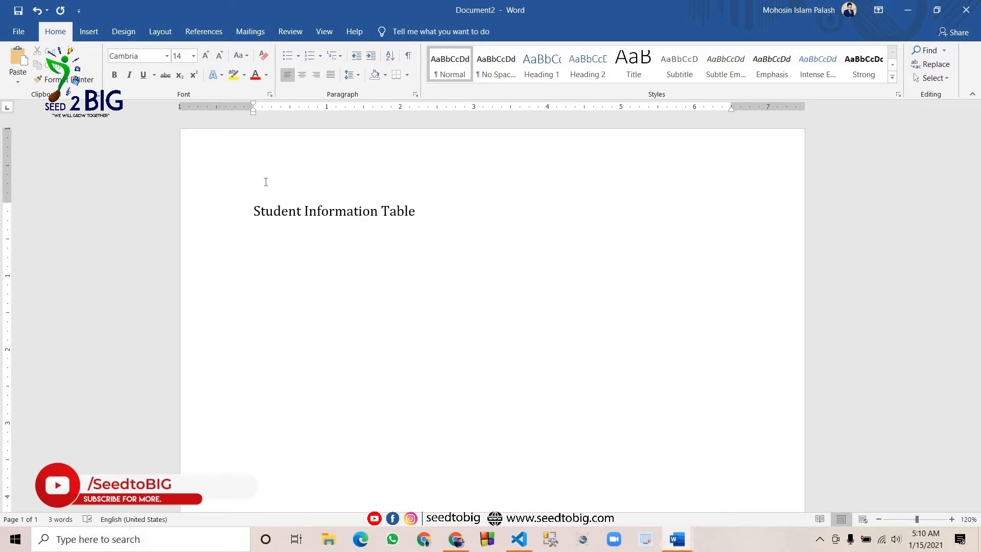
Insert a table of 10 columns by 8 rows below the title.
{"action": "left_click", "coordinate": [88, 34]}
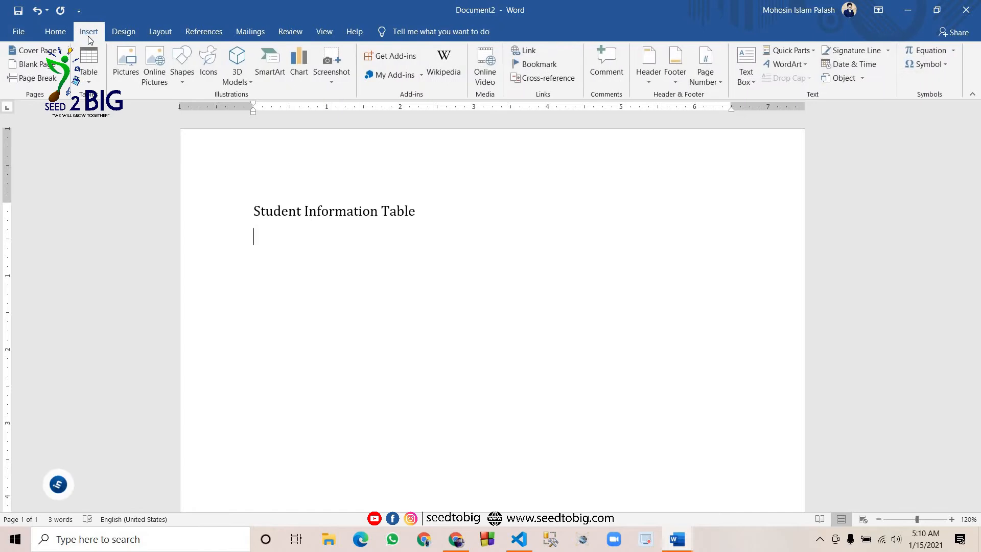
{"action": "left_click", "coordinate": [87, 64]}
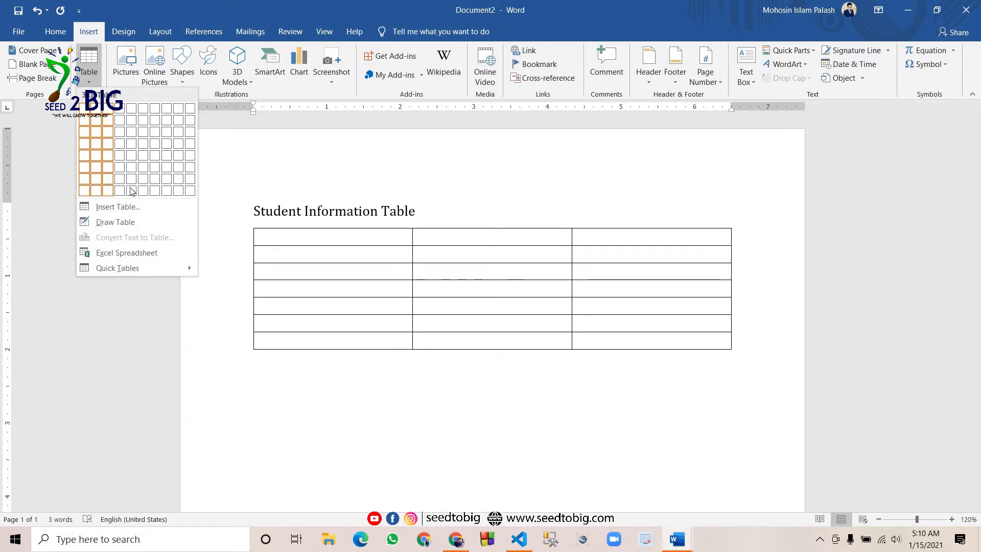
{"action": "left_click", "coordinate": [190, 194]}
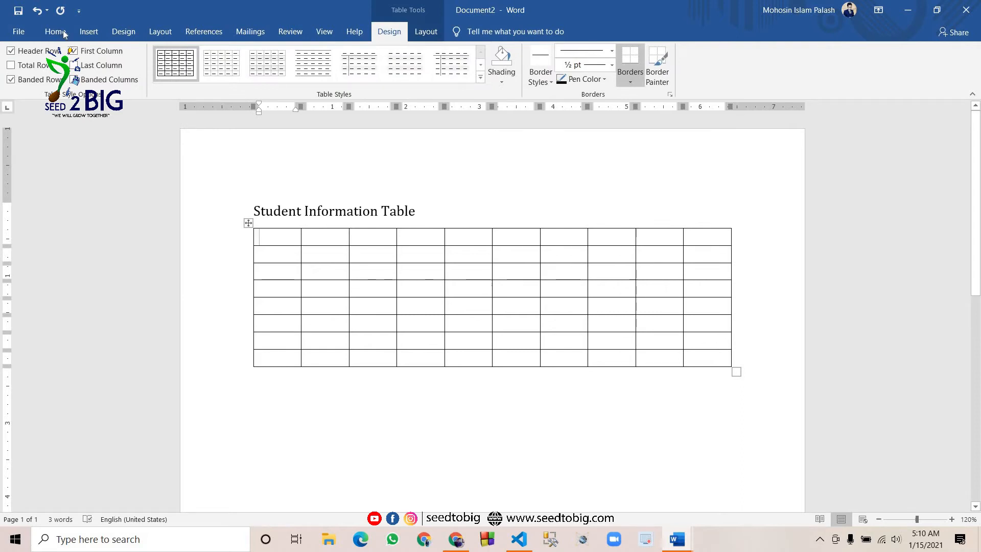
Try inserting a custom-sized table with 15 columns inside the first cell, and undo both table insertions.
{"action": "left_click", "coordinate": [89, 32]}
{"action": "left_click", "coordinate": [92, 76]}
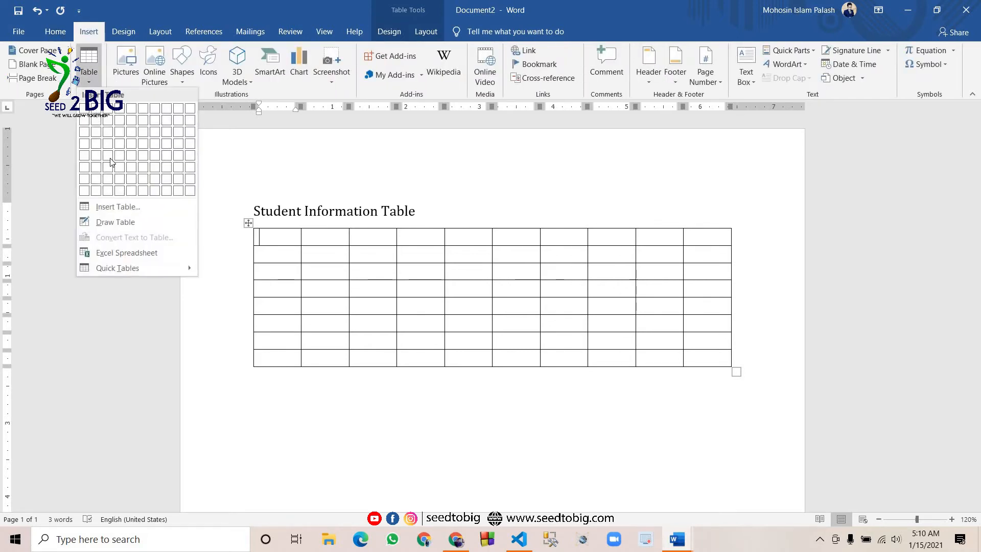
{"action": "left_click", "coordinate": [122, 206]}
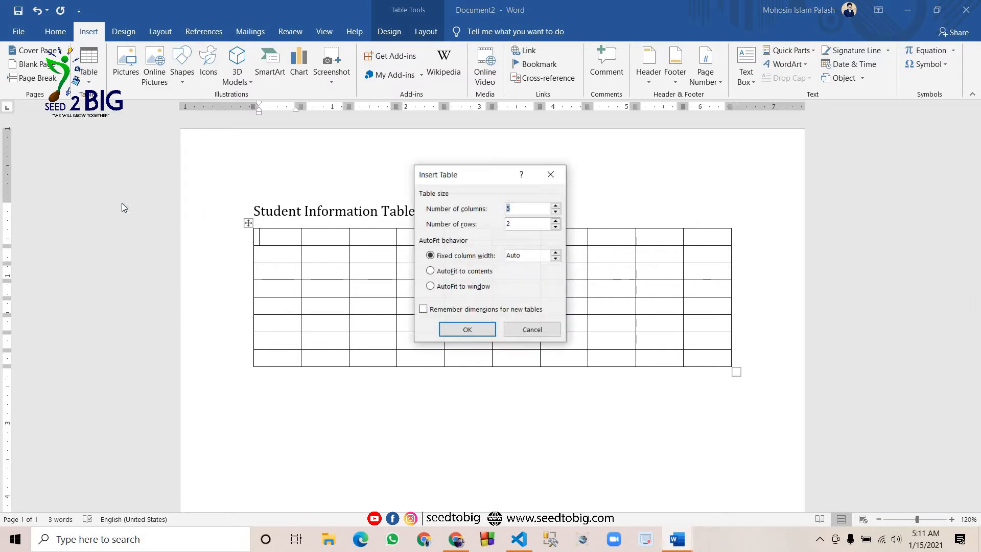
{"action": "left_click", "coordinate": [526, 209]}
{"action": "double_click", "coordinate": [502, 208]}
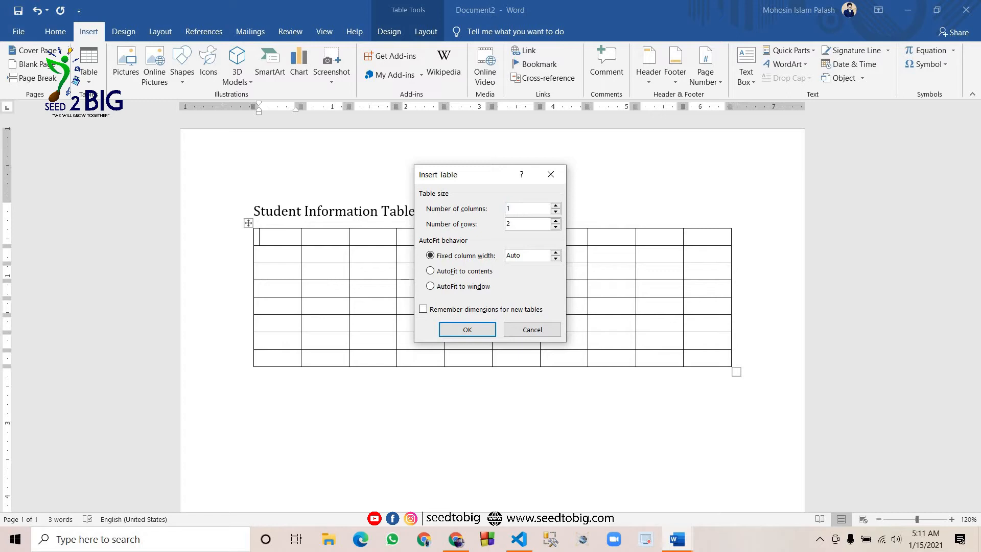
{"action": "type", "text": "1"}
{"action": "type", "text": "5"}
{"action": "type", "text": "0"}
{"action": "left_click", "coordinate": [469, 330]}
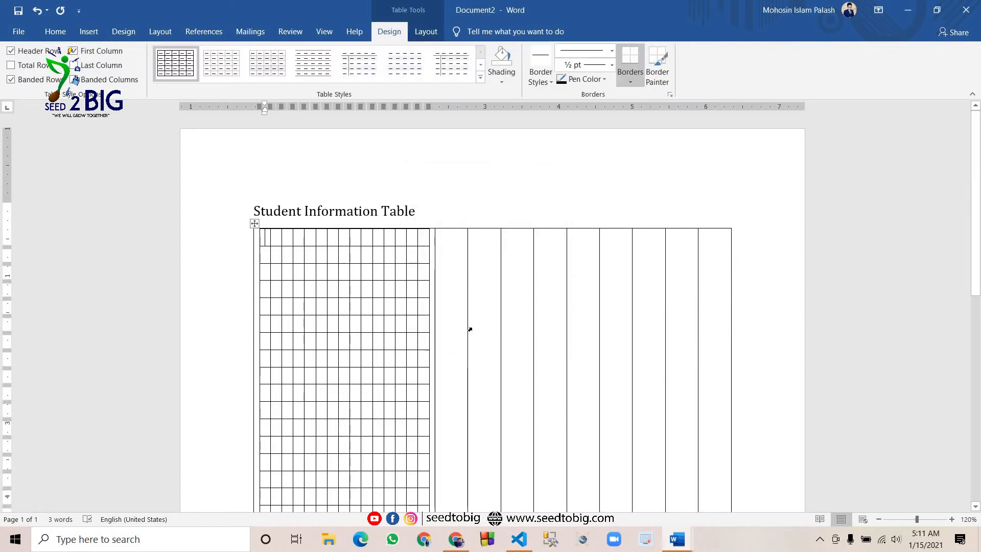
{"action": "key", "text": "ctrl+z"}
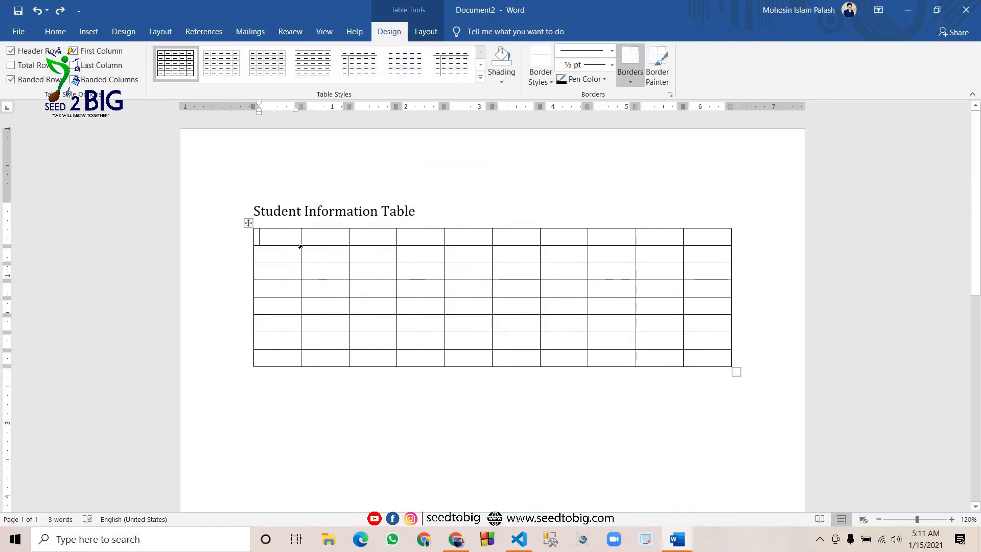
{"action": "key", "text": "ctrl+z"}
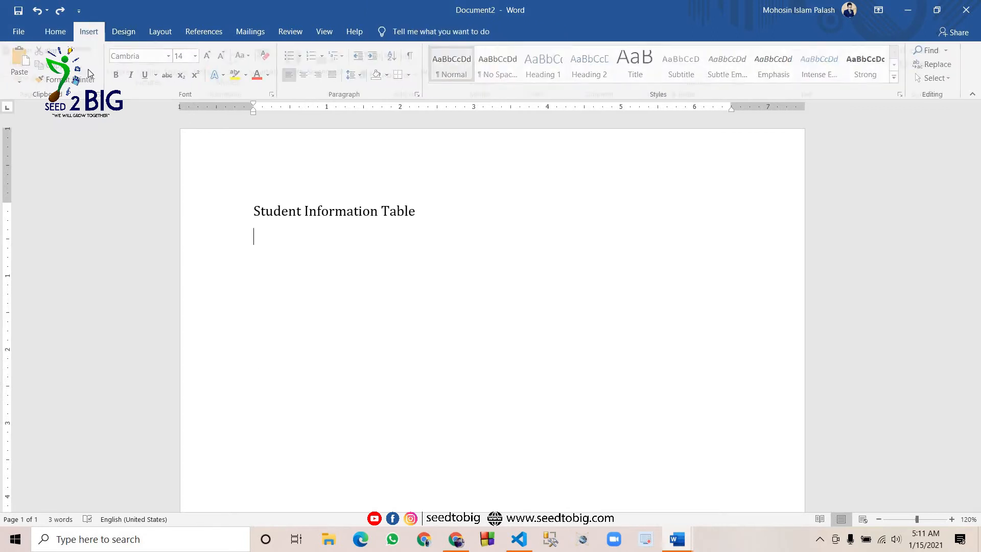
Insert a custom-sized table of 15 columns and 20 rows below the title, check it, and undo the insertion.
{"action": "left_click", "coordinate": [89, 71]}
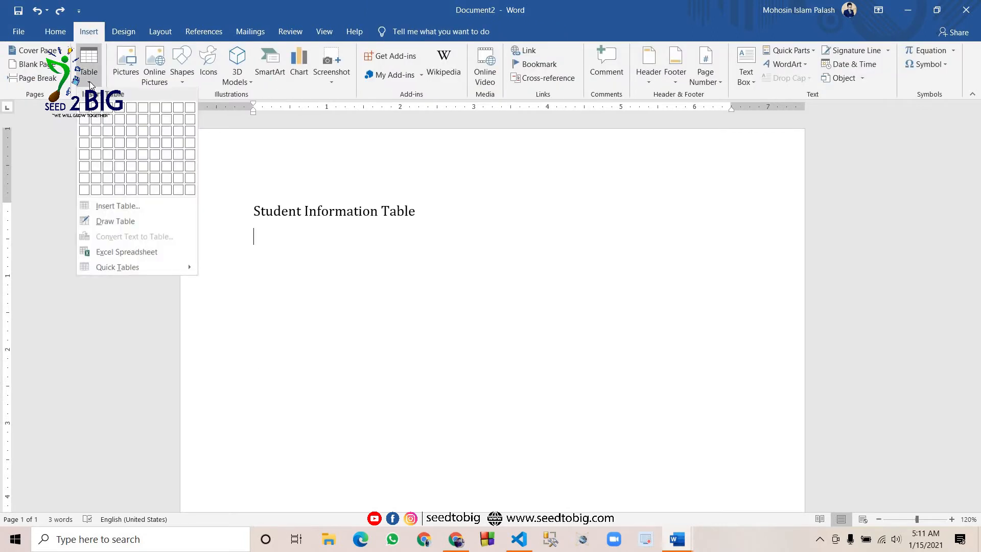
{"action": "left_click", "coordinate": [107, 208]}
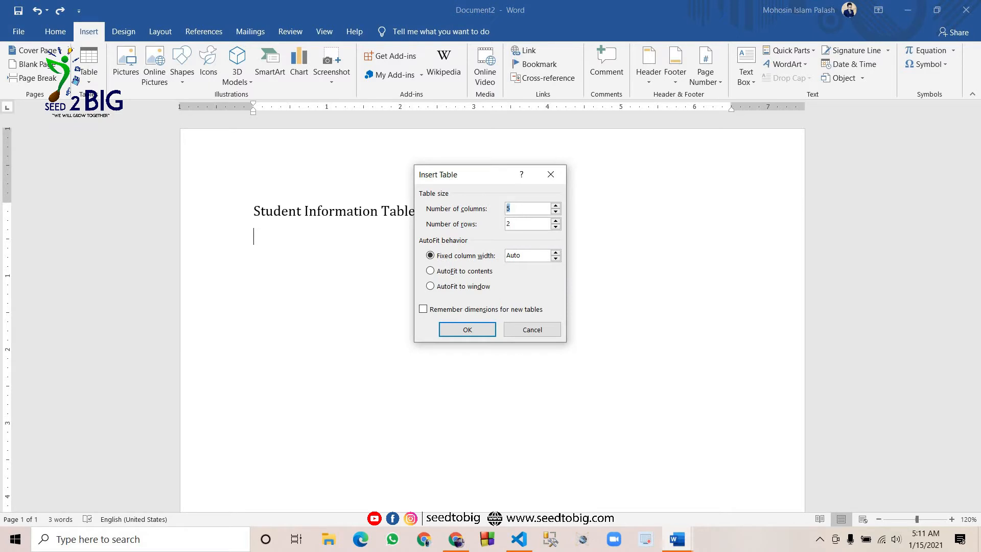
{"action": "type", "text": "15"}
{"action": "left_click", "coordinate": [515, 223]}
{"action": "left_click_drag", "start_coordinate": [514, 223], "coordinate": [501, 223]}
{"action": "type", "text": "0"}
{"action": "left_click", "coordinate": [480, 330]}
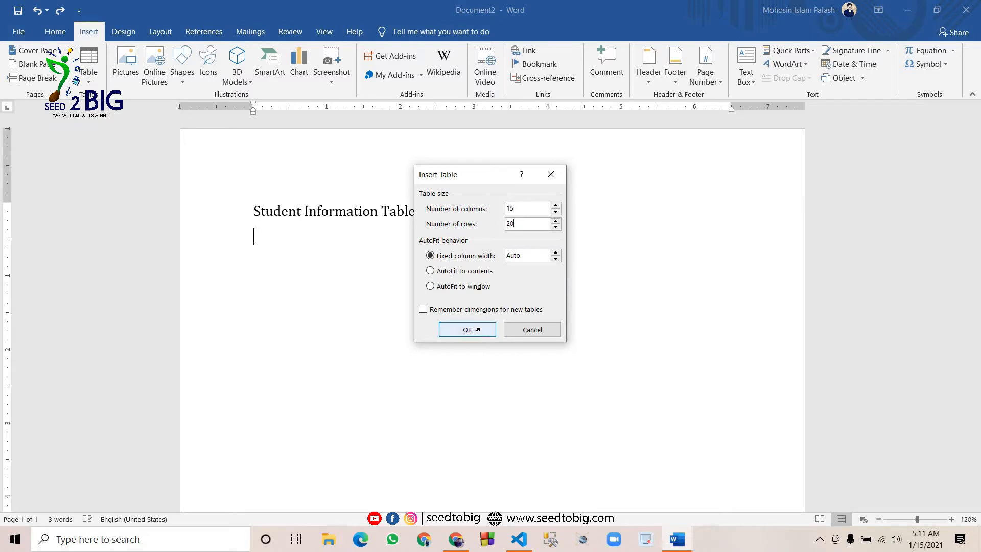
{"action": "scroll", "coordinate": [516, 320], "scroll_direction": "down", "scroll_amount": 2}
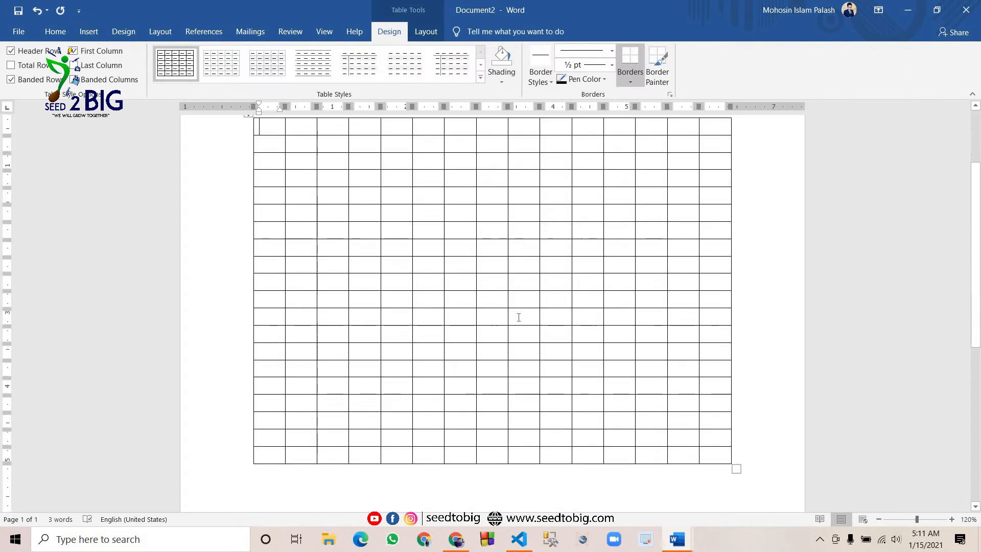
{"action": "scroll", "coordinate": [518, 318], "scroll_direction": "up", "scroll_amount": 2}
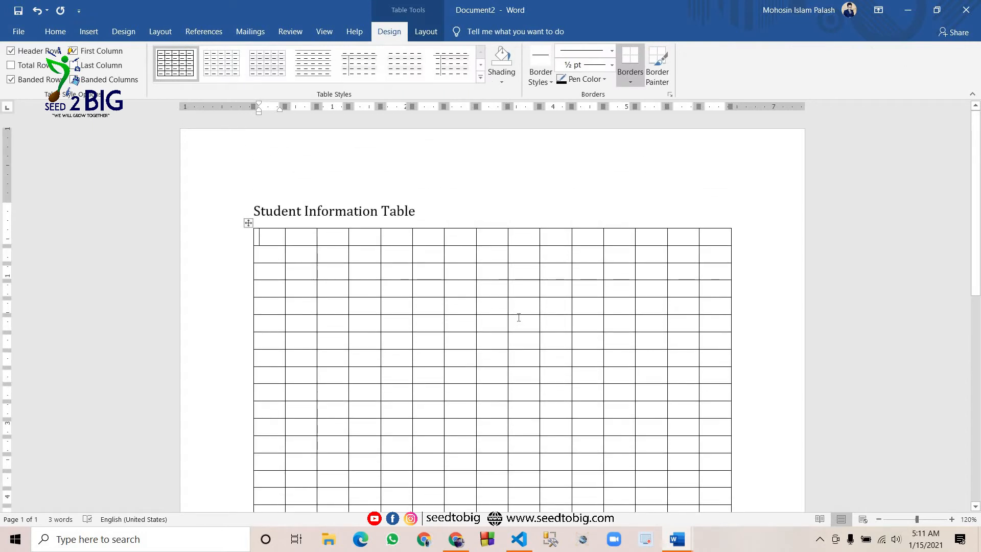
{"action": "key", "text": "ctrl+z"}
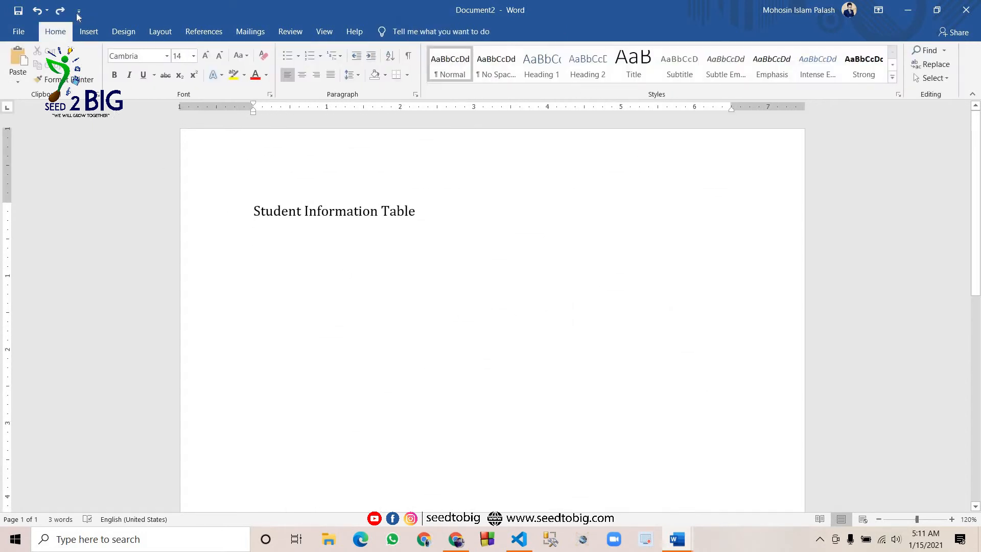
Insert a table of 4 columns by 6 rows below the title.
{"action": "left_click", "coordinate": [90, 32]}
{"action": "left_click", "coordinate": [93, 75]}
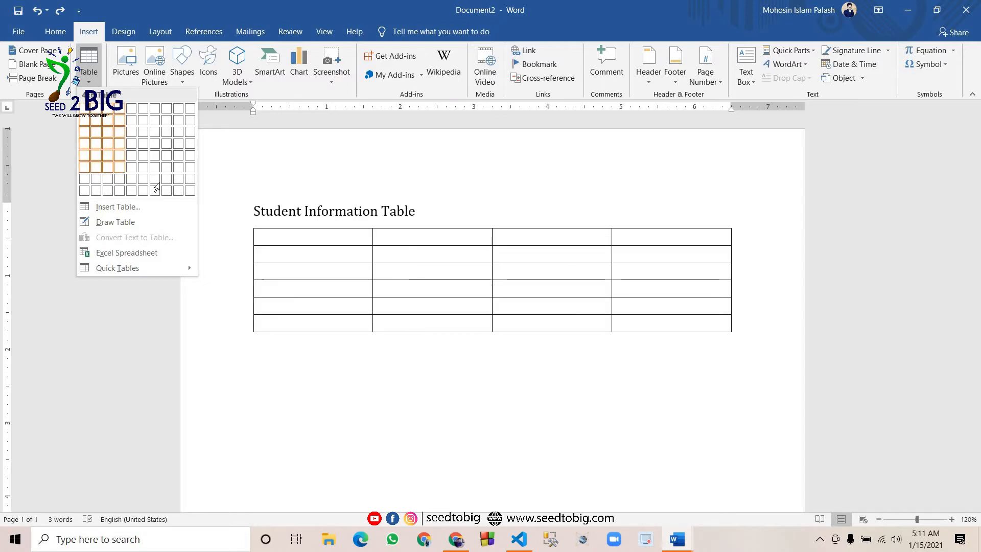
{"action": "left_click", "coordinate": [120, 166]}
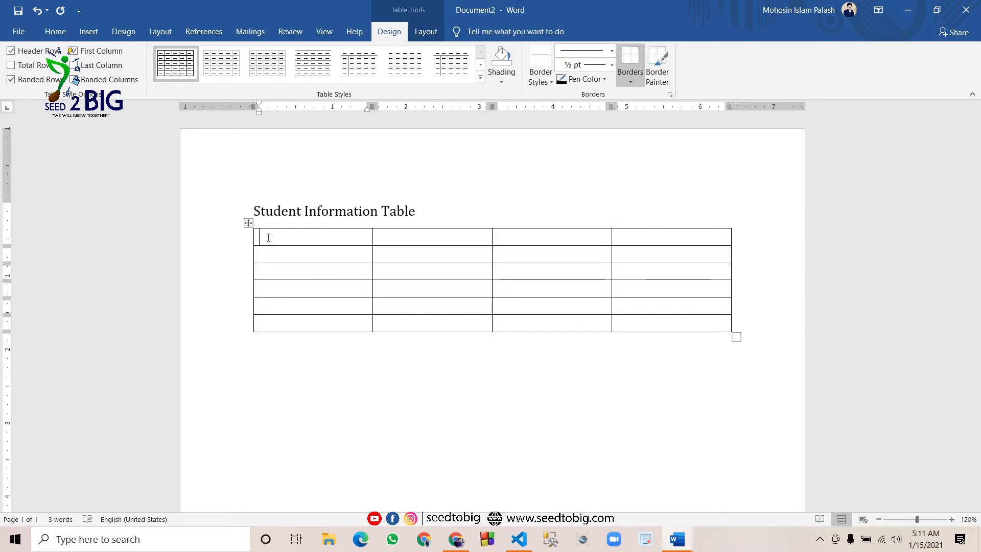
Fill the table's header row with Class, Roll No, Name and Total Marks.
{"action": "type", "text": "Claa"}
{"action": "key", "text": "BackSpace"}
{"action": "type", "text": "ss"}
{"action": "key", "text": "Tab"}
{"action": "type", "text": "Roll"}
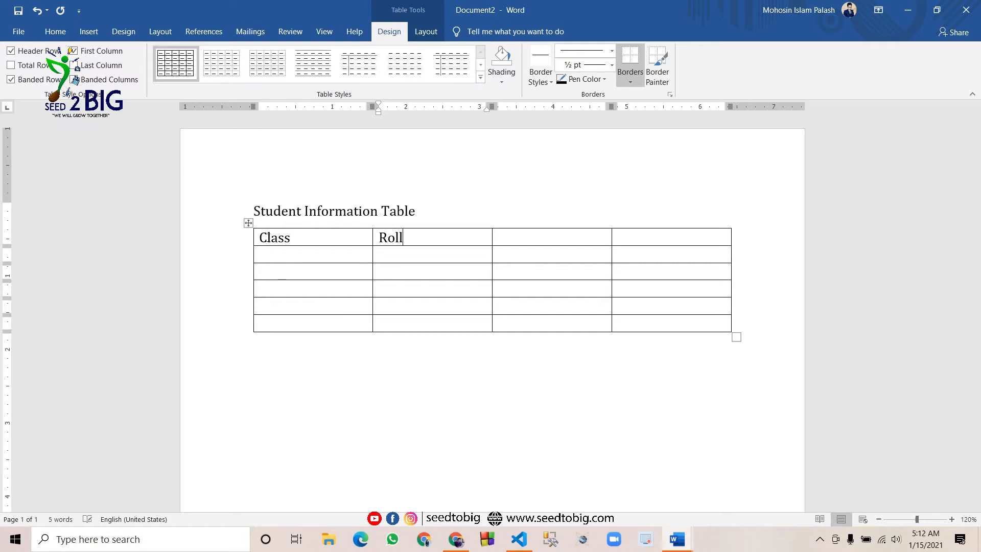
{"action": "type", "text": " No"}
{"action": "key", "text": "Tab"}
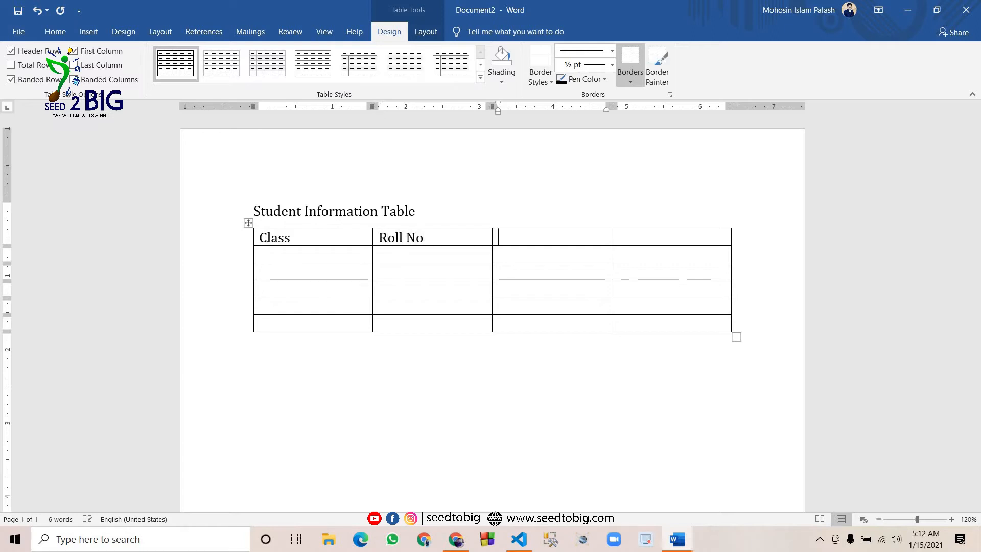
{"action": "type", "text": "Name"}
{"action": "key", "text": "Tab"}
{"action": "type", "text": "T"}
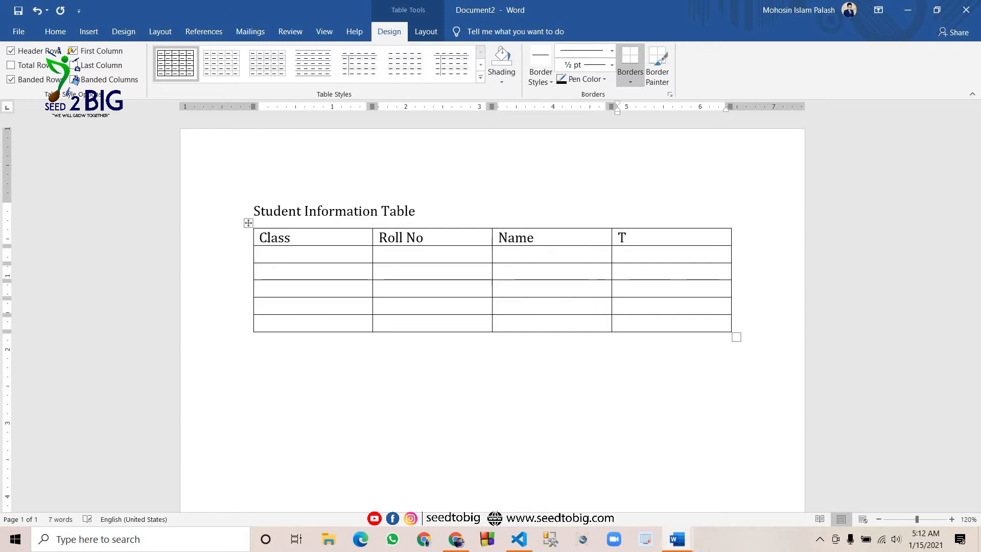
{"action": "type", "text": "otal Mar"}
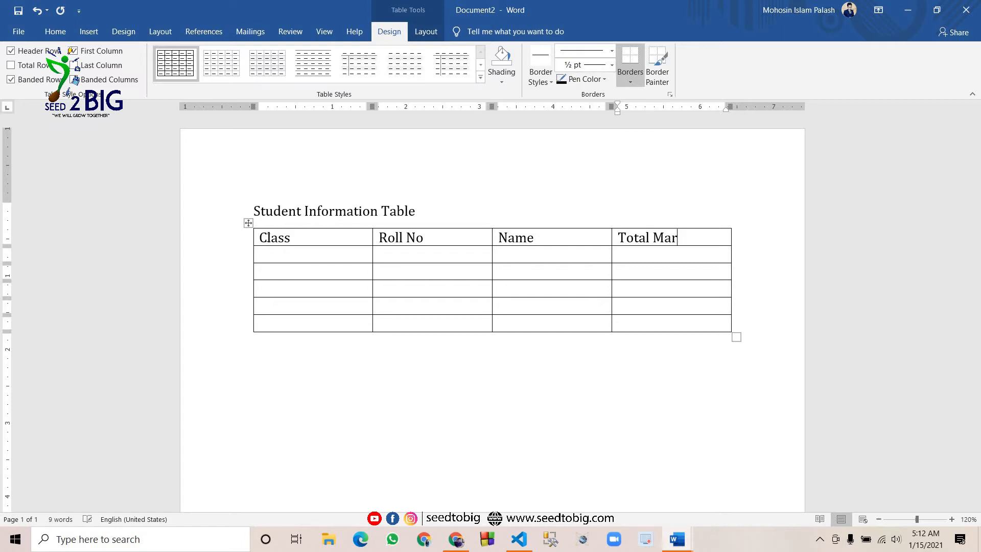
{"action": "type", "text": "ks"}
Switch to Document1 and copy the five student data rows below its table header.
{"action": "mouse_move", "coordinate": [677, 539]}
{"action": "left_click", "coordinate": [610, 504]}
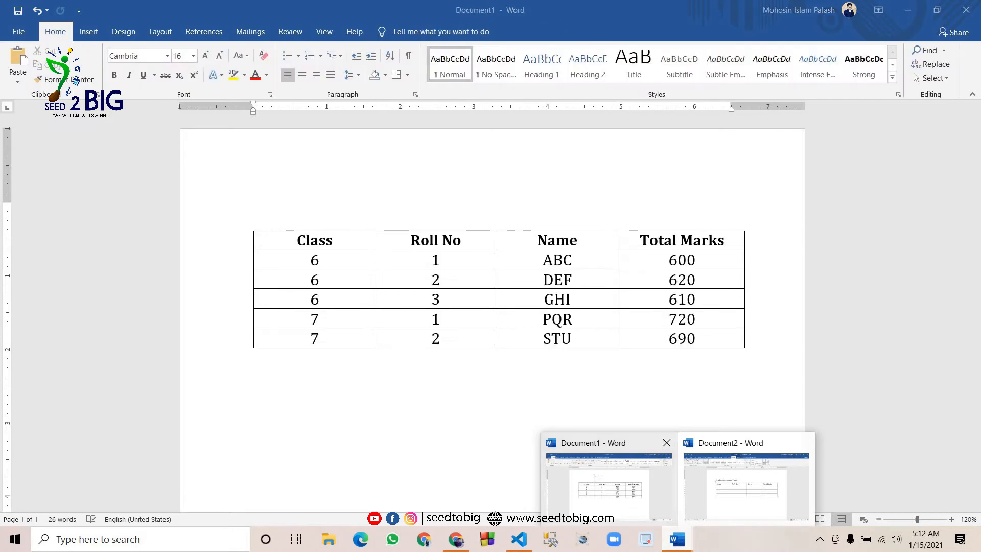
{"action": "left_click_drag", "start_coordinate": [260, 258], "coordinate": [683, 398]}
{"action": "key", "text": "ctrl+c"}
Return to Document2 and paste the copied student rows into the five empty rows below the table header.
{"action": "left_click", "coordinate": [673, 543]}
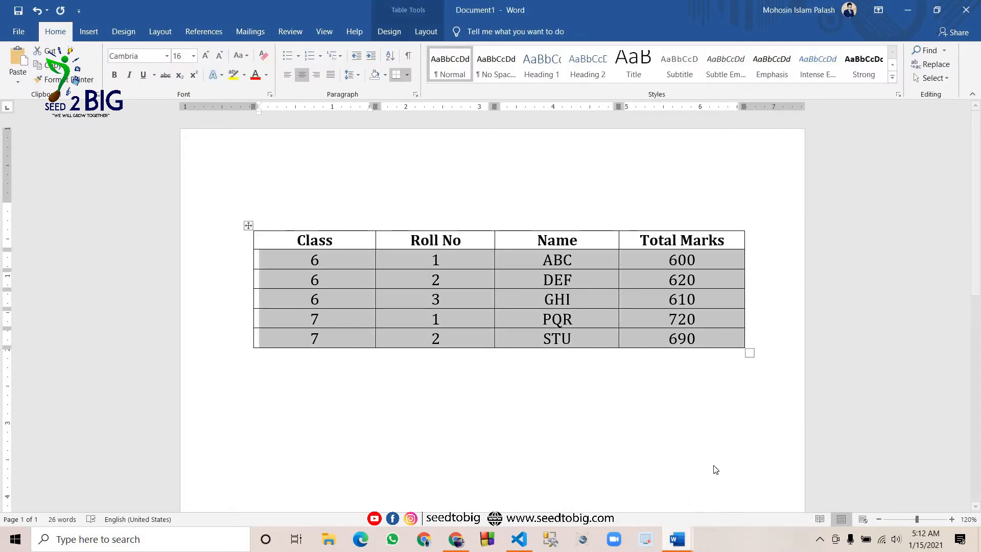
{"action": "left_click", "coordinate": [714, 469]}
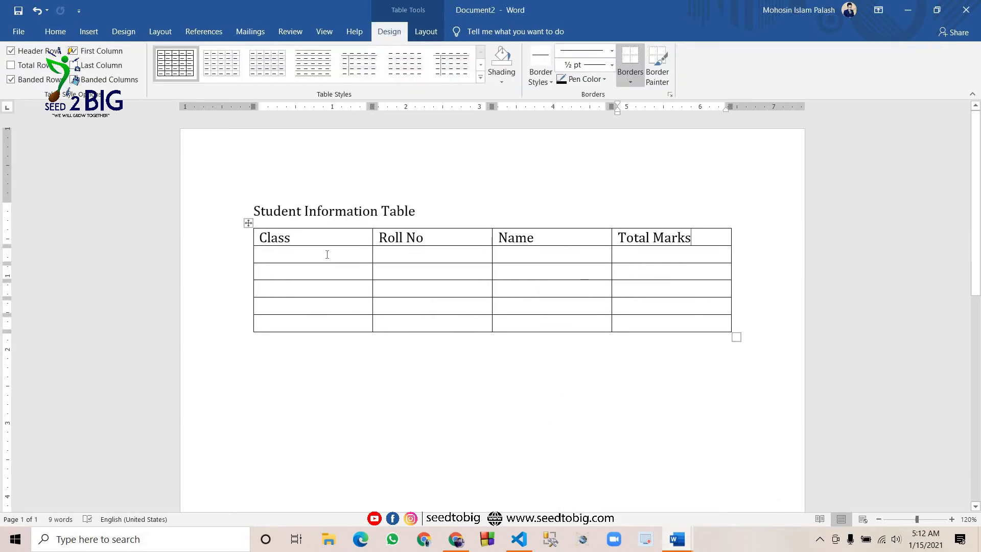
{"action": "left_click_drag", "start_coordinate": [327, 254], "coordinate": [633, 315]}
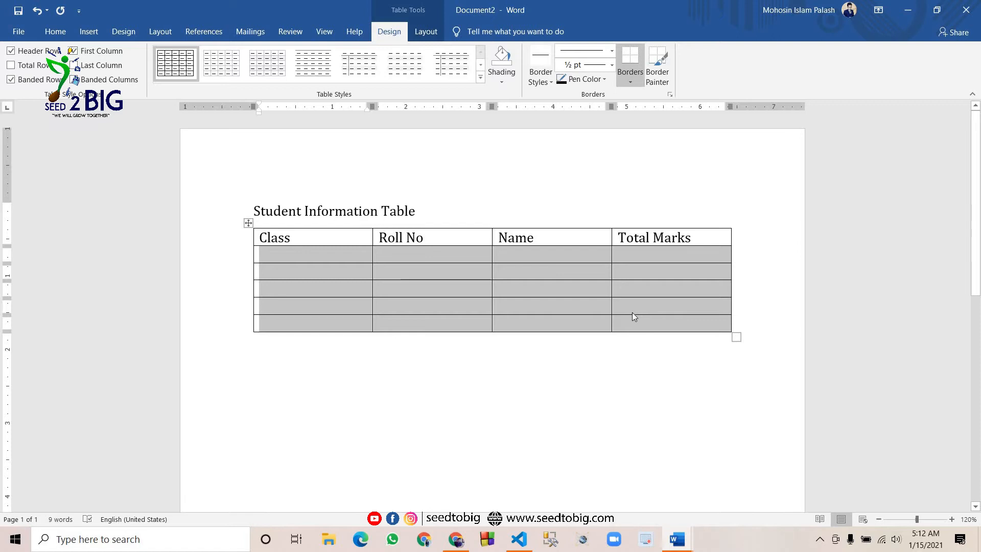
{"action": "key", "text": "ctrl+v"}
{"action": "left_click", "coordinate": [569, 415]}
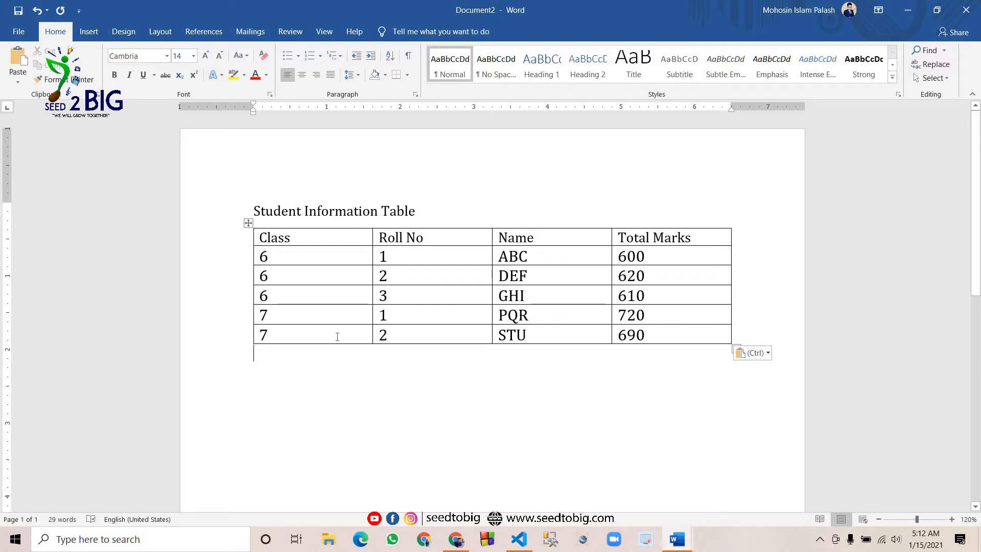
Try inserting a row above the table's last row (STU), and undo the insertion.
{"action": "left_click_drag", "start_coordinate": [414, 335], "coordinate": [654, 336]}
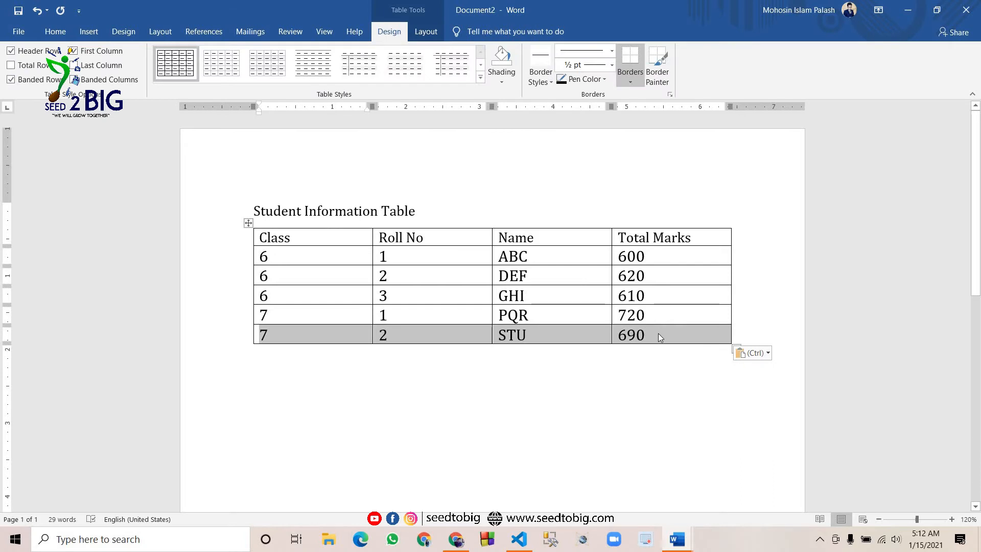
{"action": "left_click", "coordinate": [427, 32]}
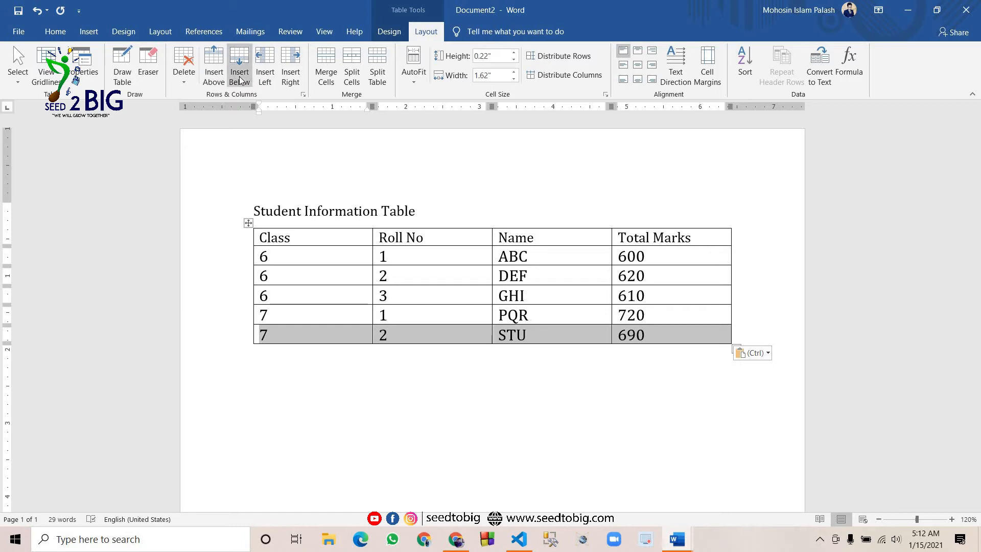
{"action": "left_click", "coordinate": [214, 67]}
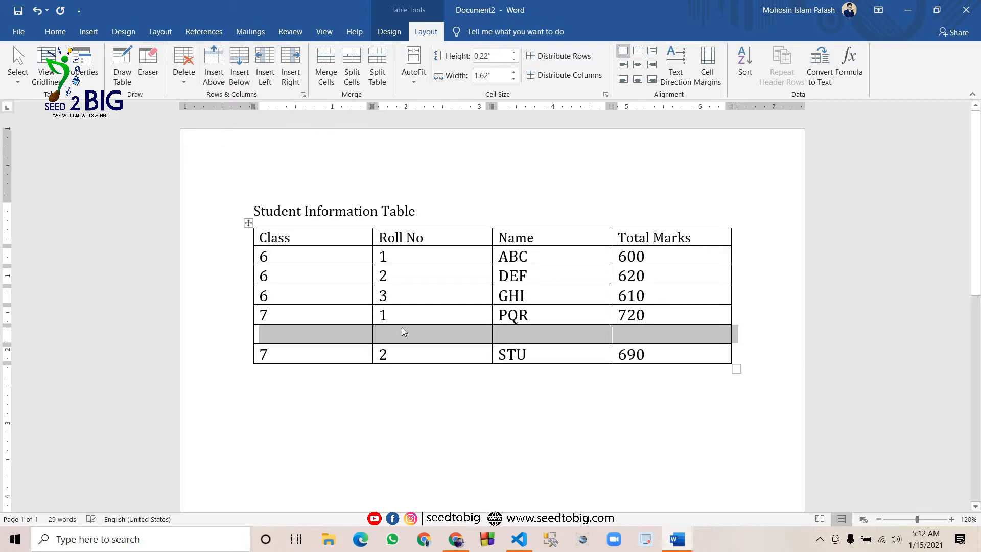
{"action": "key", "text": "ctrl+z"}
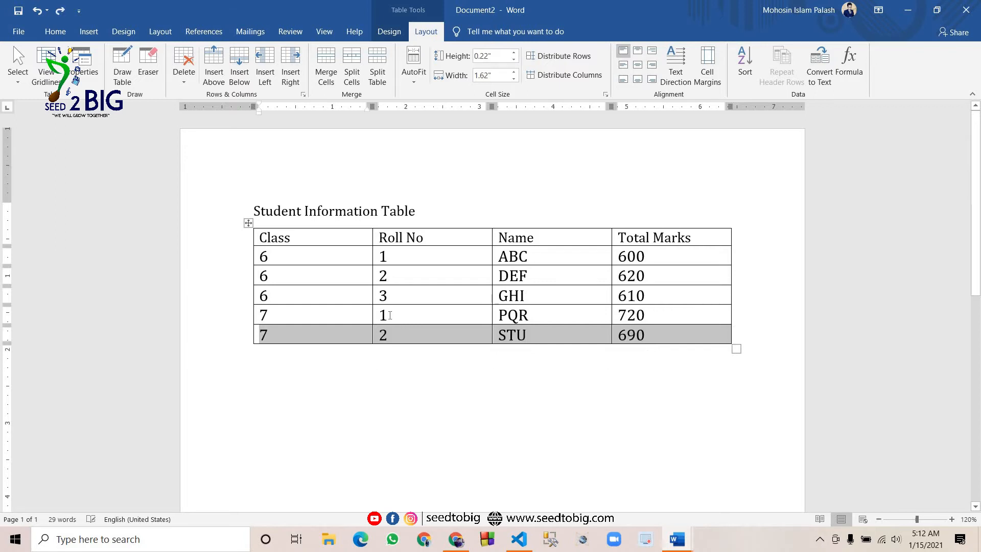
Insert a row below the STU row and fill it with 7, 3, XYZ and 705.
{"action": "left_click", "coordinate": [243, 82]}
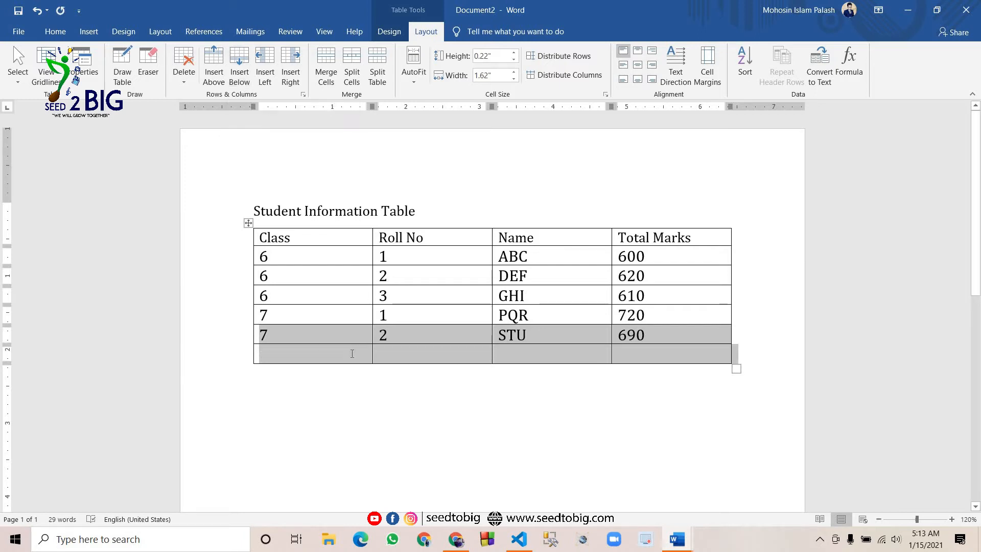
{"action": "left_click", "coordinate": [335, 352]}
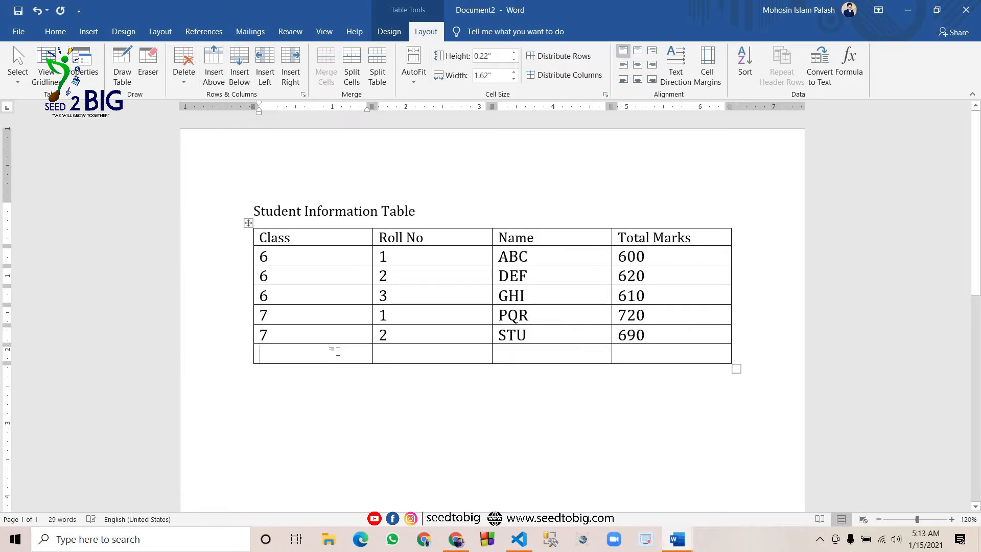
{"action": "type", "text": "7"}
{"action": "key", "text": "Tab"}
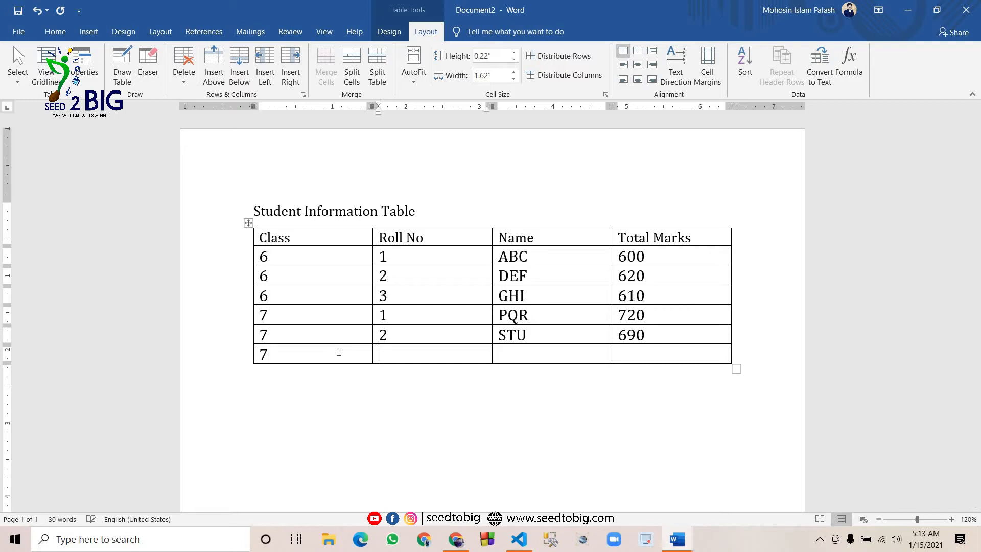
{"action": "type", "text": "3"}
{"action": "key", "text": "Tab"}
{"action": "type", "text": "XYZ"}
{"action": "key", "text": "Tab"}
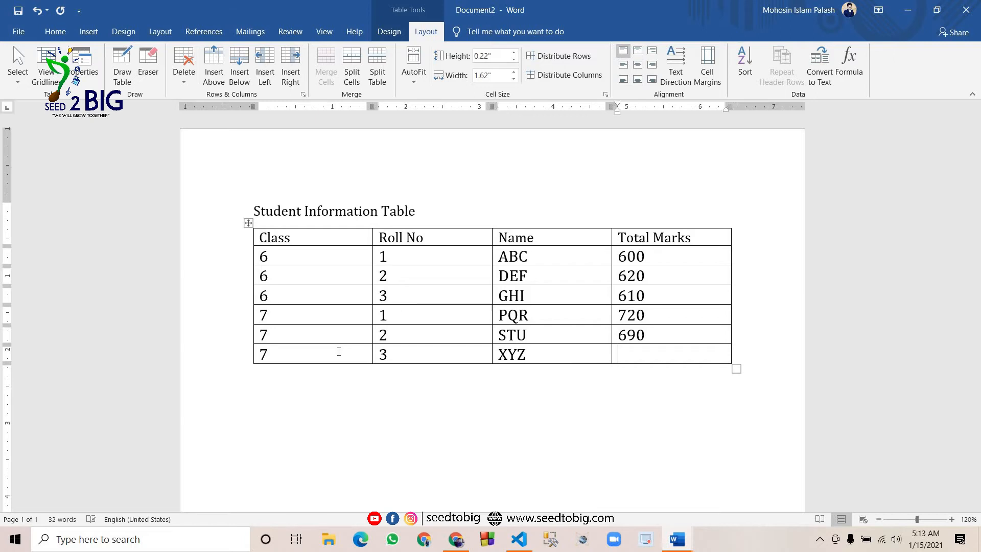
{"action": "type", "text": "705"}
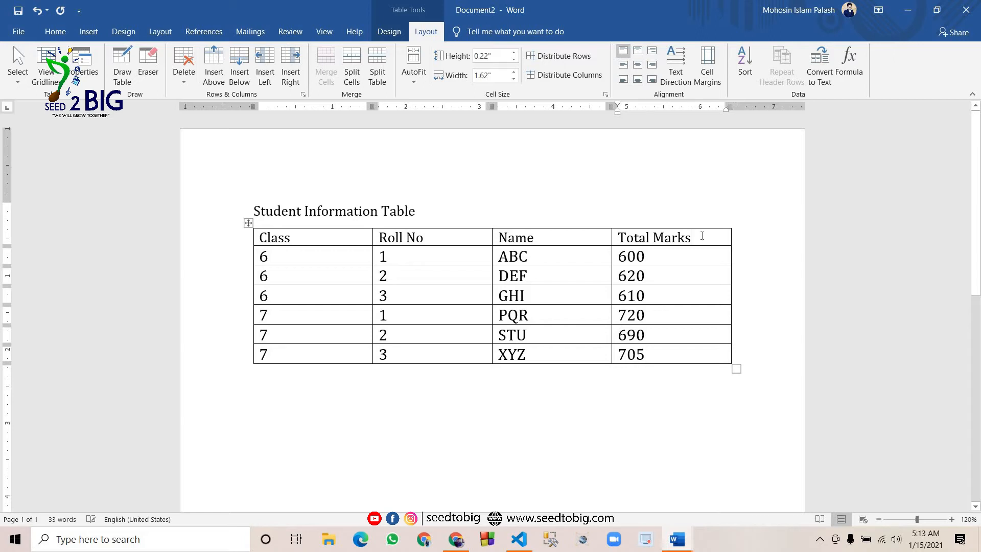
Try inserting a column before the Total Marks column, and undo the insertion.
{"action": "left_click_drag", "start_coordinate": [703, 236], "coordinate": [709, 351]}
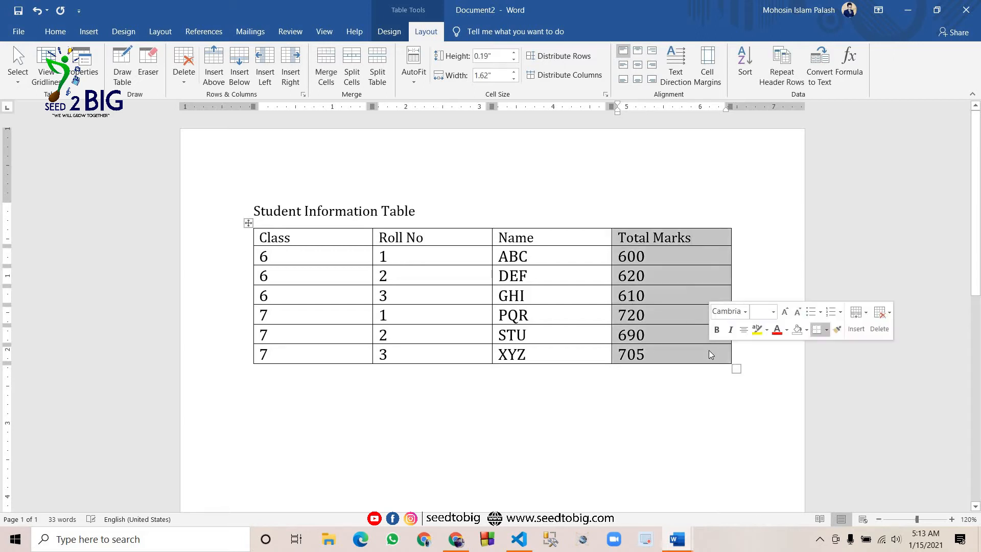
{"action": "left_click", "coordinate": [265, 72]}
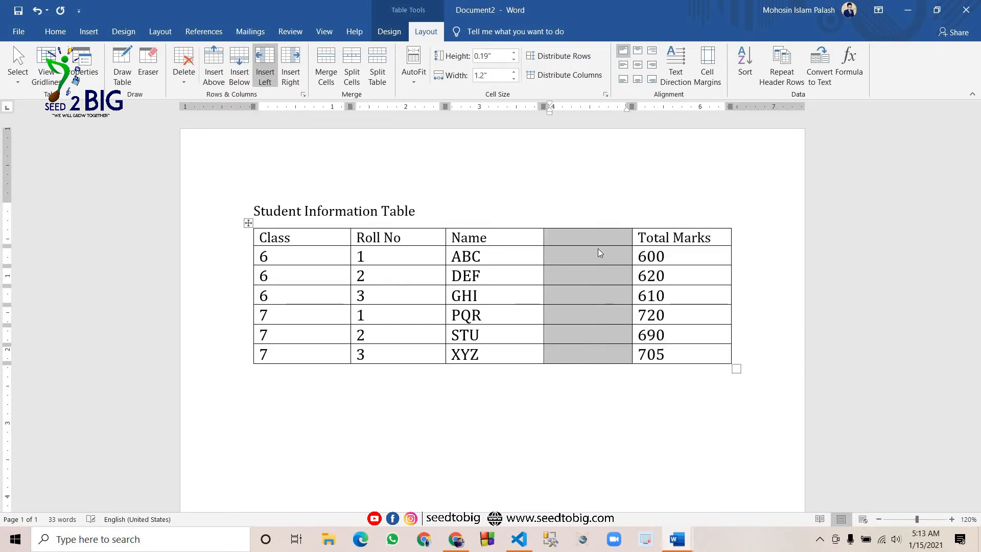
{"action": "key", "text": "ctrl+z"}
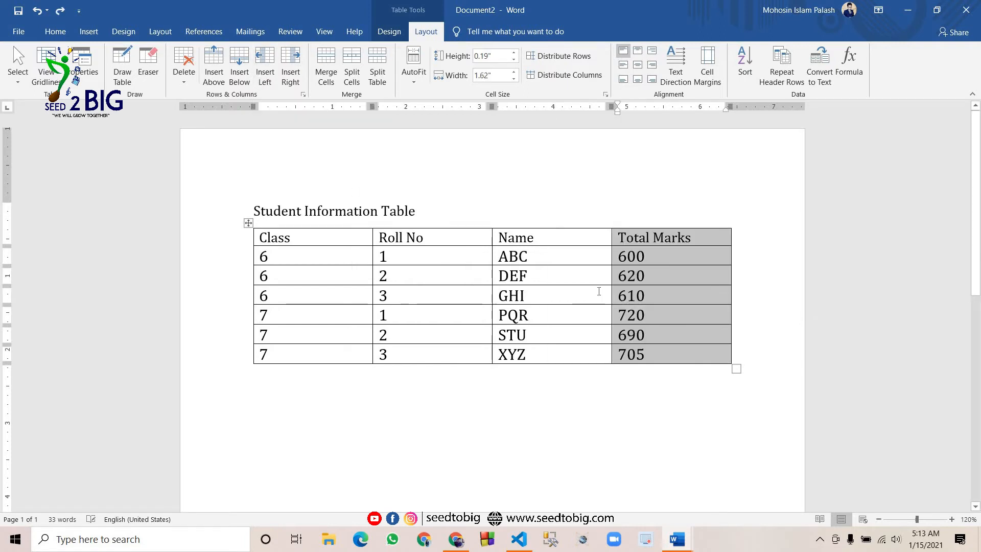
Insert a column after Total Marks and give it the header Position.
{"action": "left_click", "coordinate": [295, 79]}
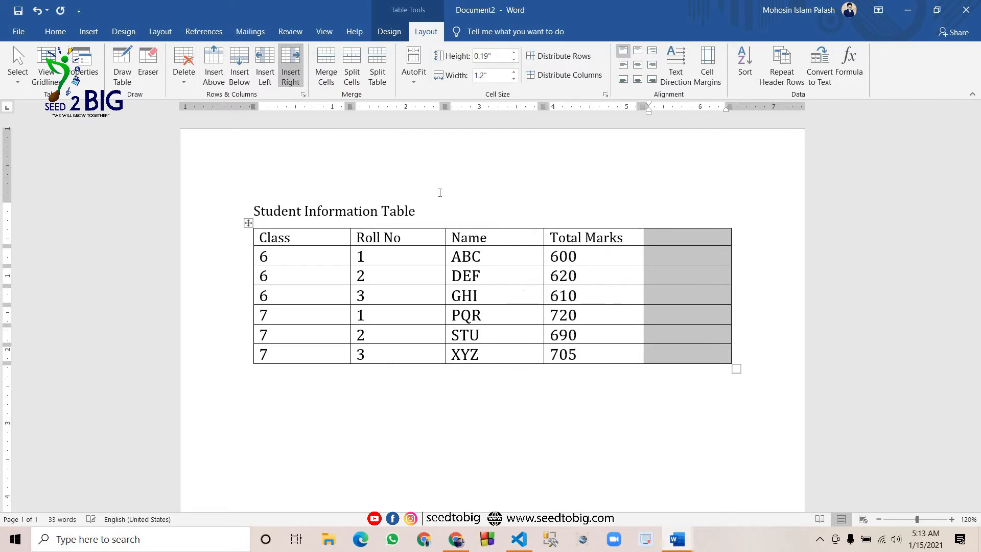
{"action": "left_click", "coordinate": [681, 317]}
{"action": "left_click", "coordinate": [665, 238]}
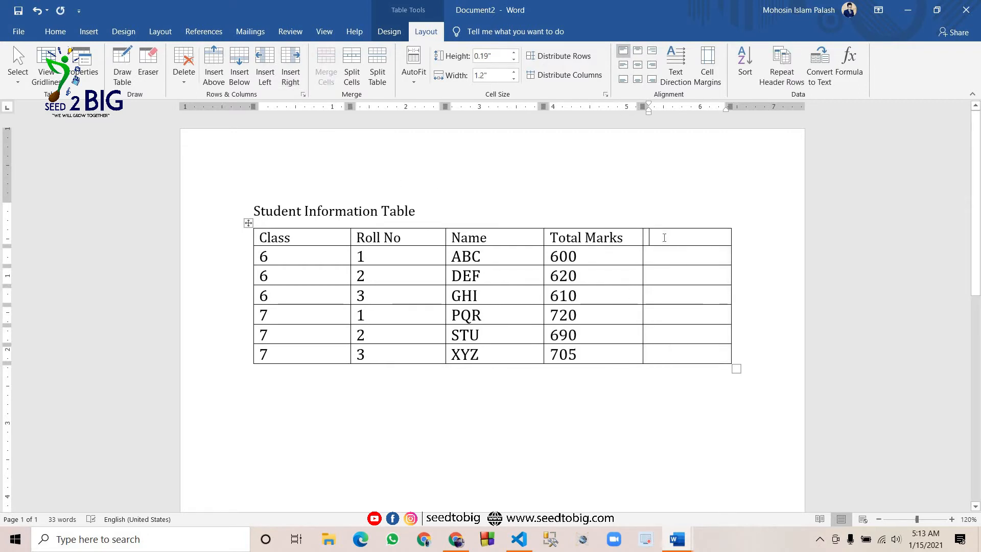
{"action": "type", "text": "Position"}
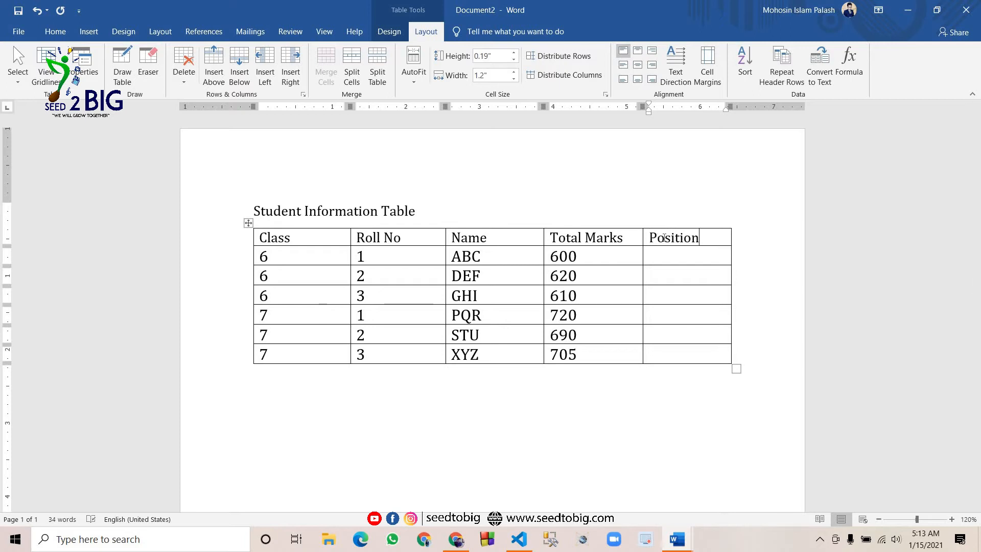
Fill the Position column from the ABC row down to the XYZ row with 3, 1, 2, 1, 3 and 2.
{"action": "key", "text": "Down"}
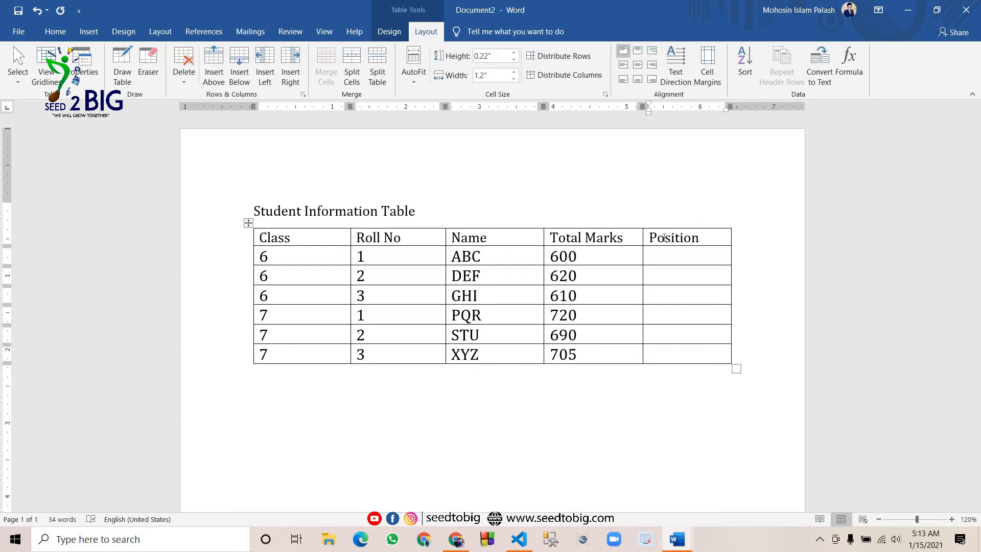
{"action": "type", "text": "3"}
{"action": "key", "text": "Down"}
{"action": "type", "text": "2"}
{"action": "key", "text": "BackSpace"}
{"action": "type", "text": "1"}
{"action": "key", "text": "Down"}
{"action": "type", "text": "2"}
{"action": "key", "text": "Down"}
{"action": "type", "text": "13"}
{"action": "key", "text": "Down"}
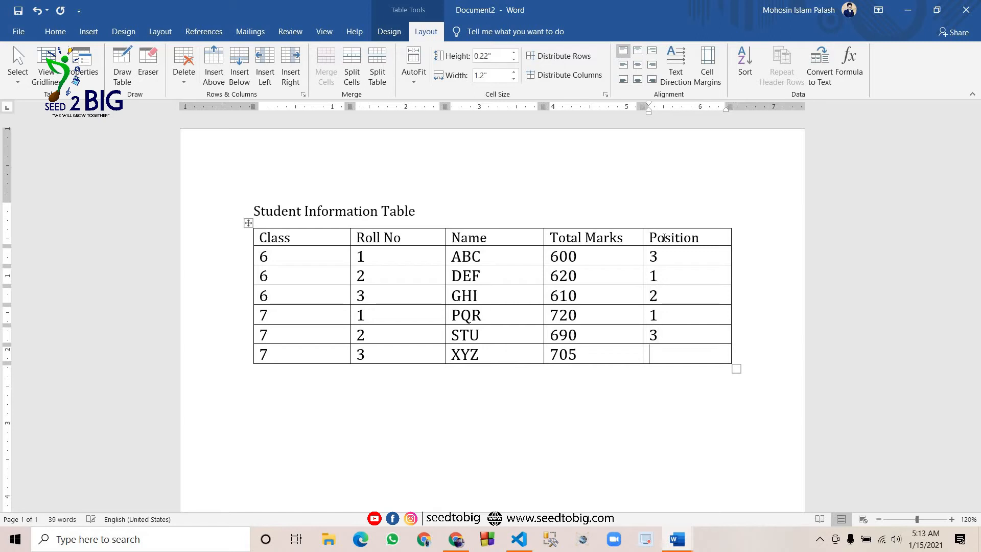
{"action": "type", "text": "2"}
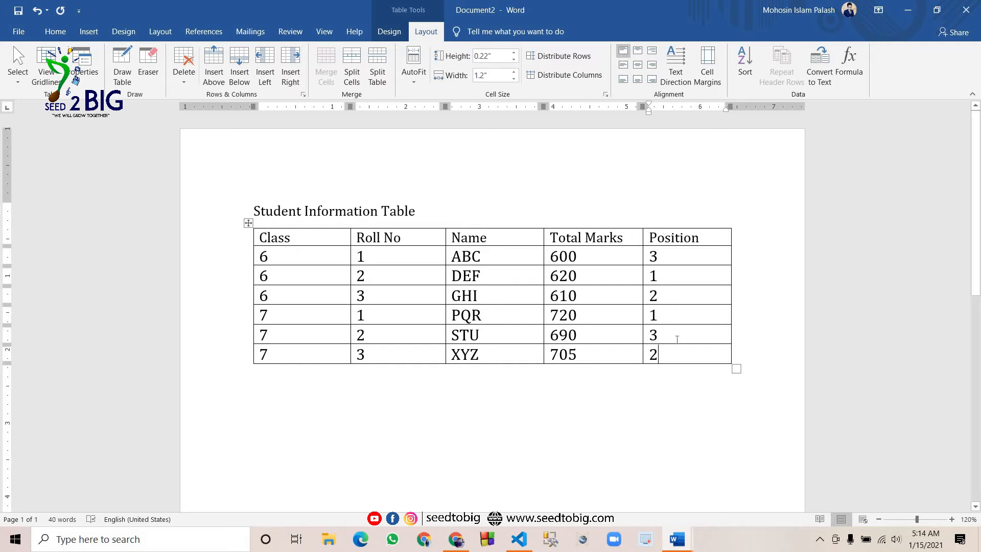
Insert an empty row below the XYZ row.
{"action": "left_click_drag", "start_coordinate": [676, 356], "coordinate": [322, 351]}
{"action": "left_click", "coordinate": [239, 65]}
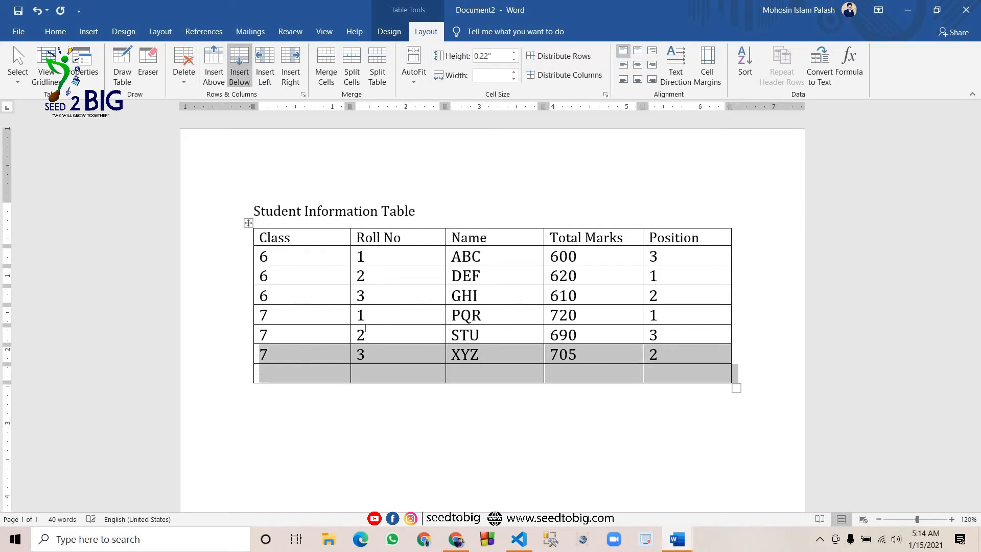
{"action": "left_click", "coordinate": [305, 371]}
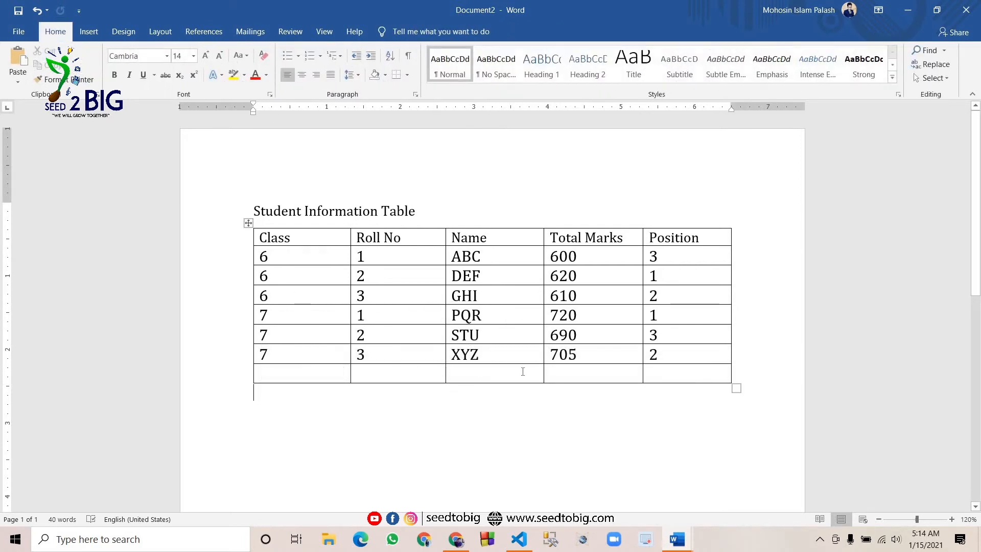
Delete the empty row at the end of the table.
{"action": "left_click_drag", "start_coordinate": [523, 371], "coordinate": [320, 377]}
{"action": "left_click", "coordinate": [669, 378]}
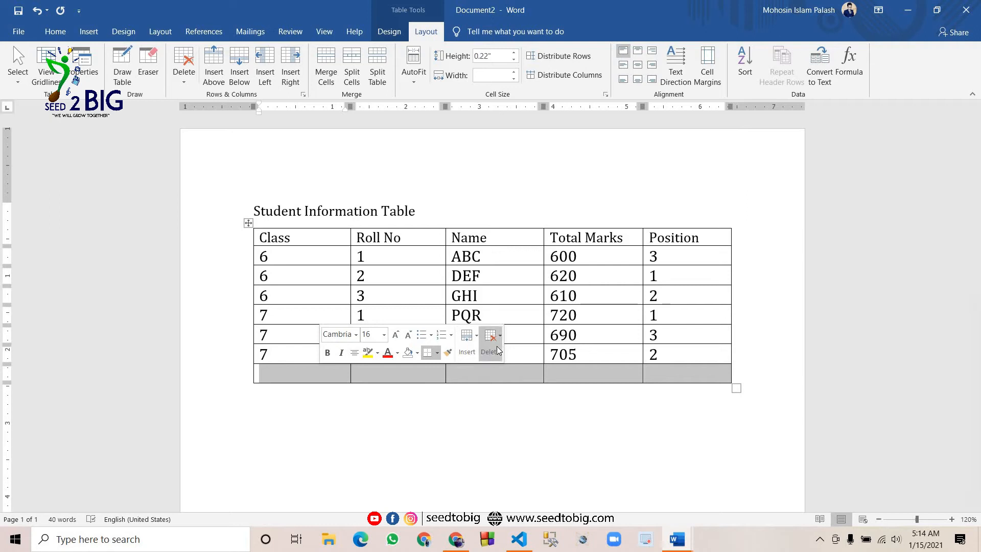
{"action": "left_click", "coordinate": [184, 76]}
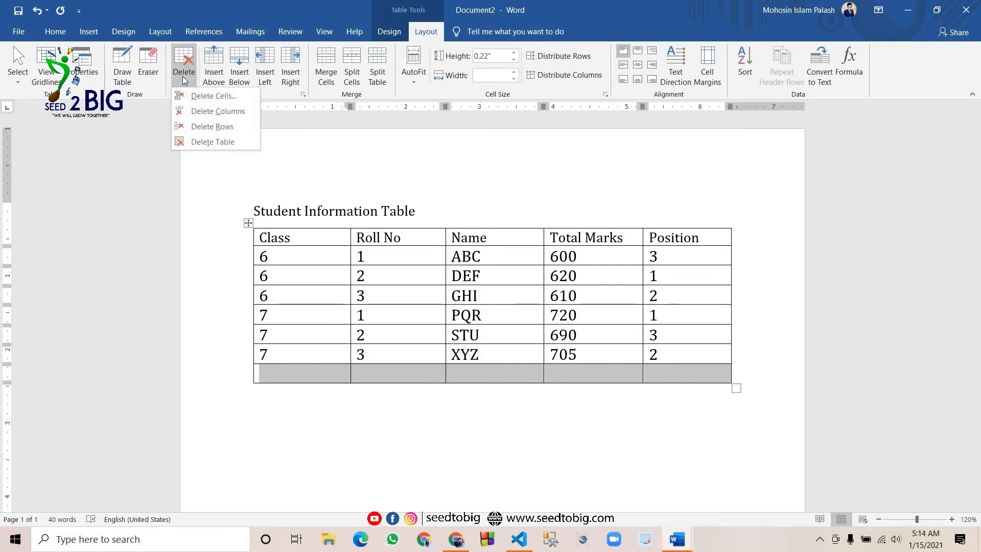
{"action": "left_click", "coordinate": [204, 127]}
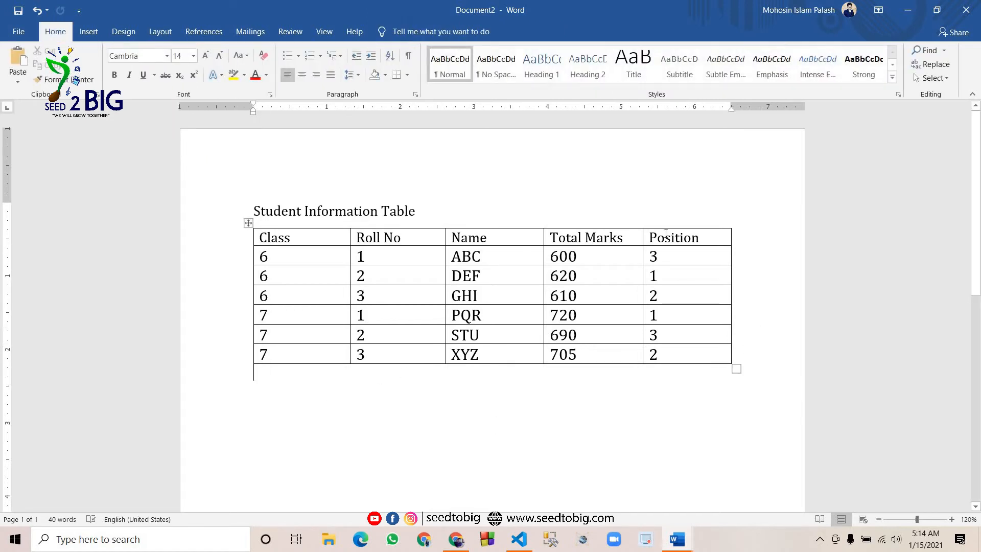
Delete the Position column from the student table.
{"action": "left_click_drag", "start_coordinate": [674, 238], "coordinate": [651, 344]}
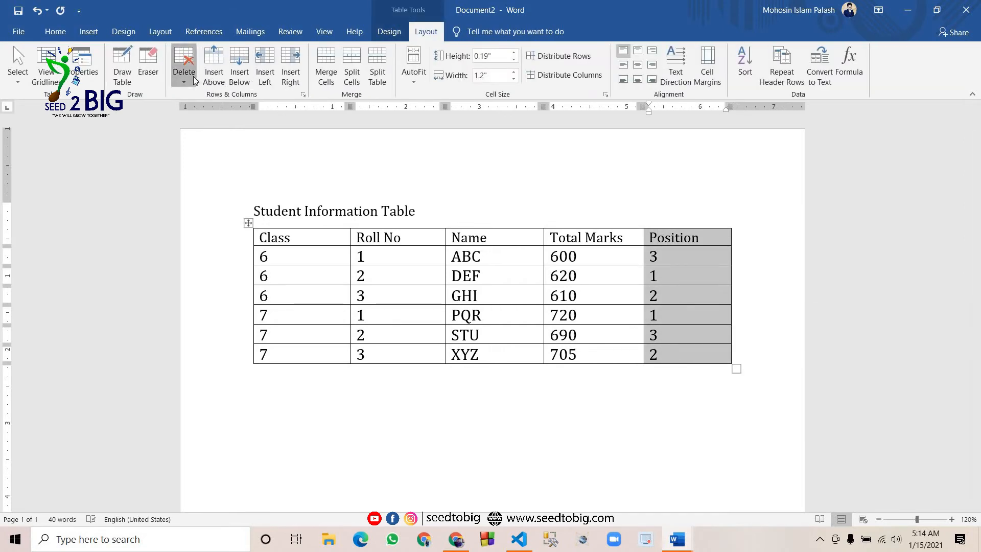
{"action": "left_click", "coordinate": [183, 64]}
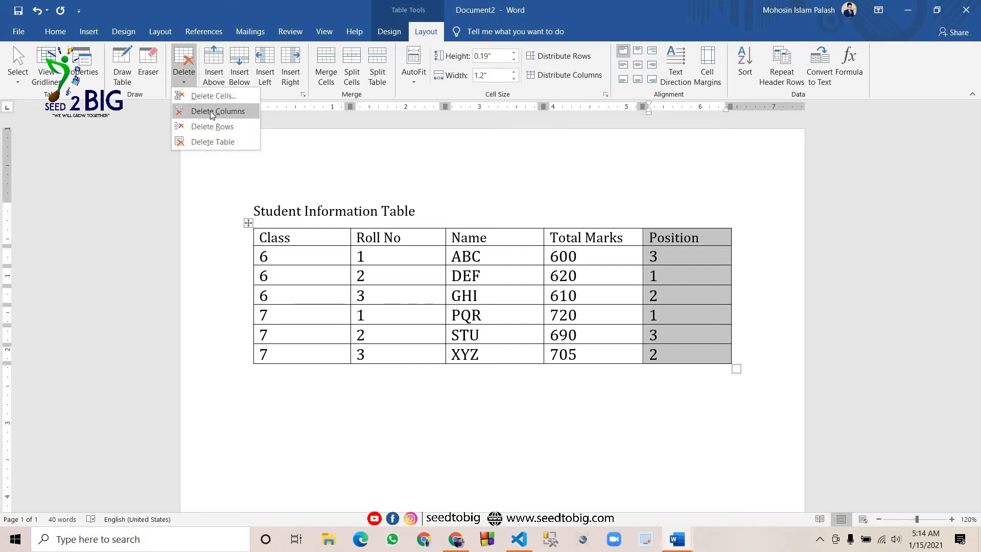
{"action": "left_click", "coordinate": [210, 111]}
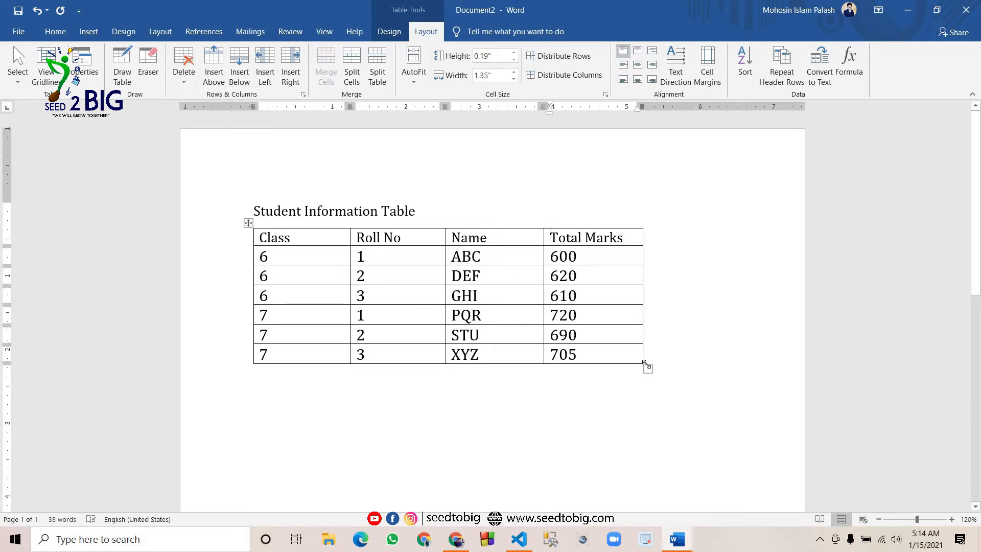
Try enlarging the whole table to columns about 1.67" wide, and undo both the resize and the Position column's deletion.
{"action": "left_click_drag", "start_coordinate": [646, 364], "coordinate": [744, 481]}
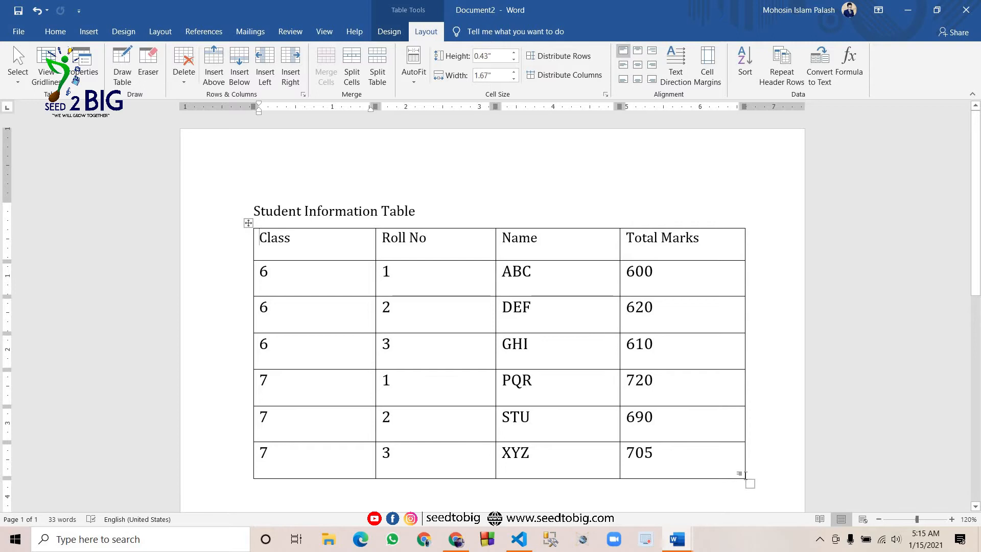
{"action": "key", "text": "ctrl+z"}
{"action": "key", "text": "ctrl+z"}
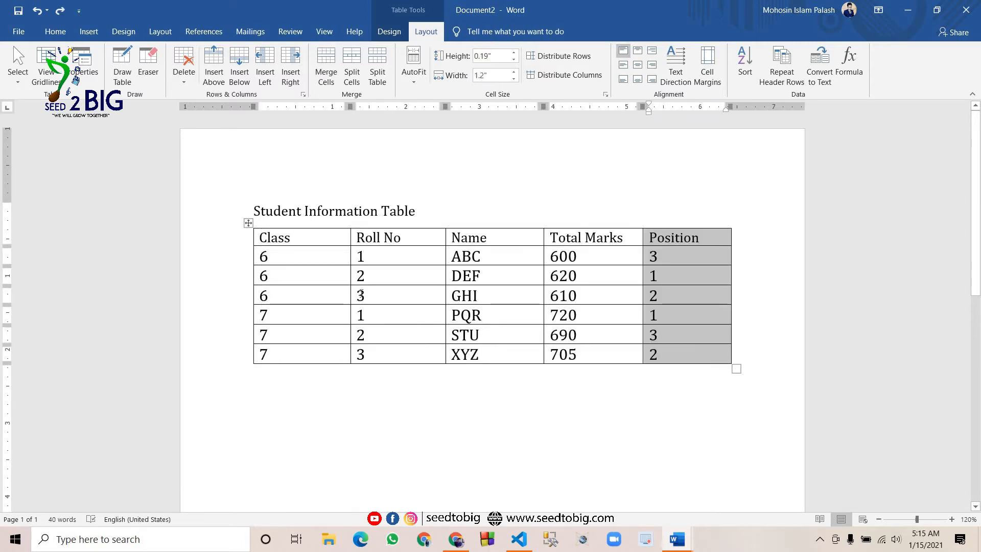
Merge the three Class cells containing 6 into one cell.
{"action": "left_click", "coordinate": [289, 294]}
{"action": "left_click", "coordinate": [274, 257]}
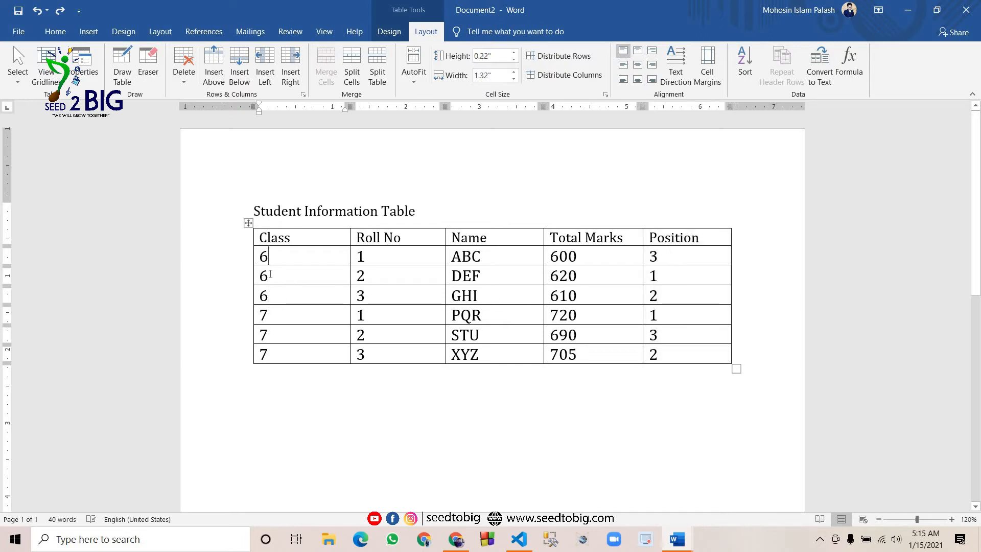
{"action": "left_click", "coordinate": [287, 296]}
{"action": "left_click", "coordinate": [298, 258], "text": "shift"}
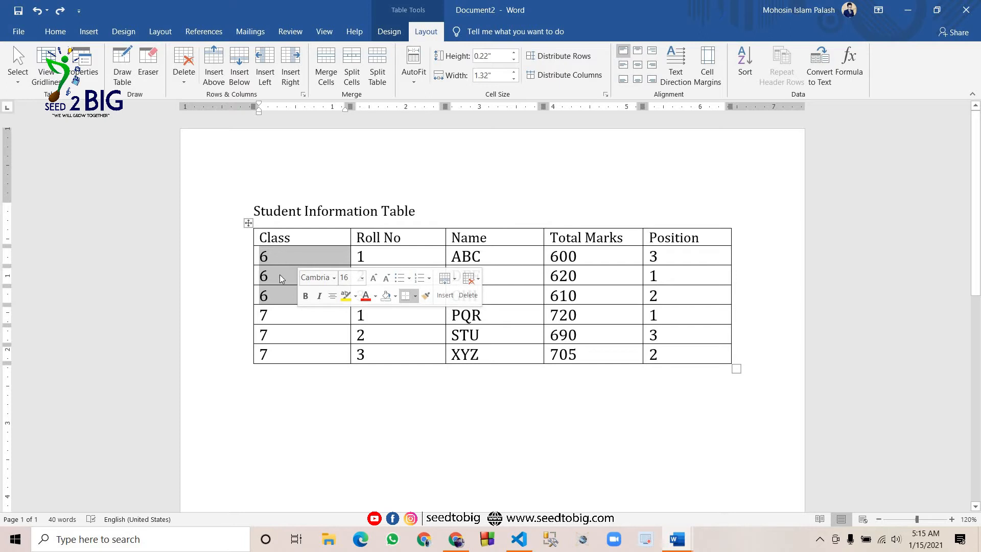
{"action": "right_click", "coordinate": [280, 254]}
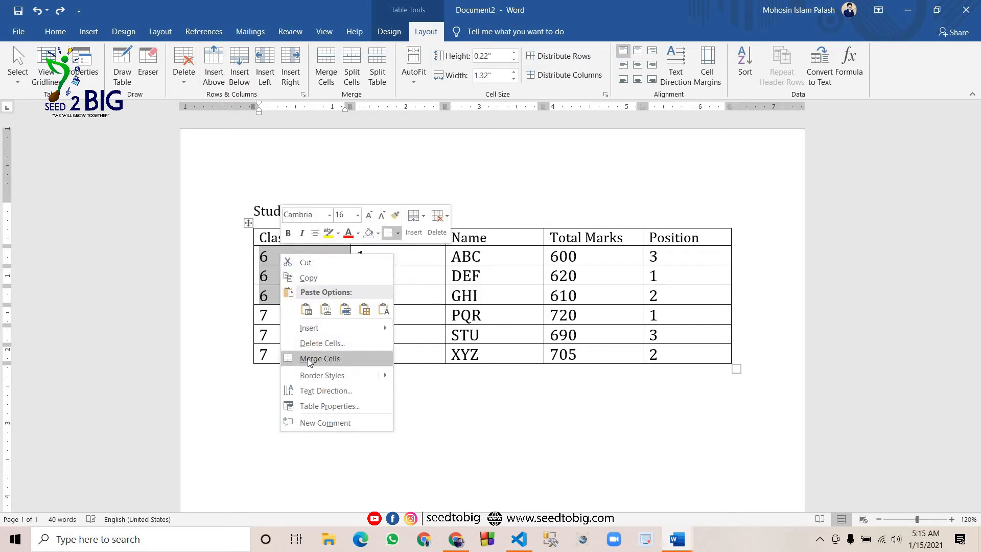
{"action": "right_click", "coordinate": [267, 251]}
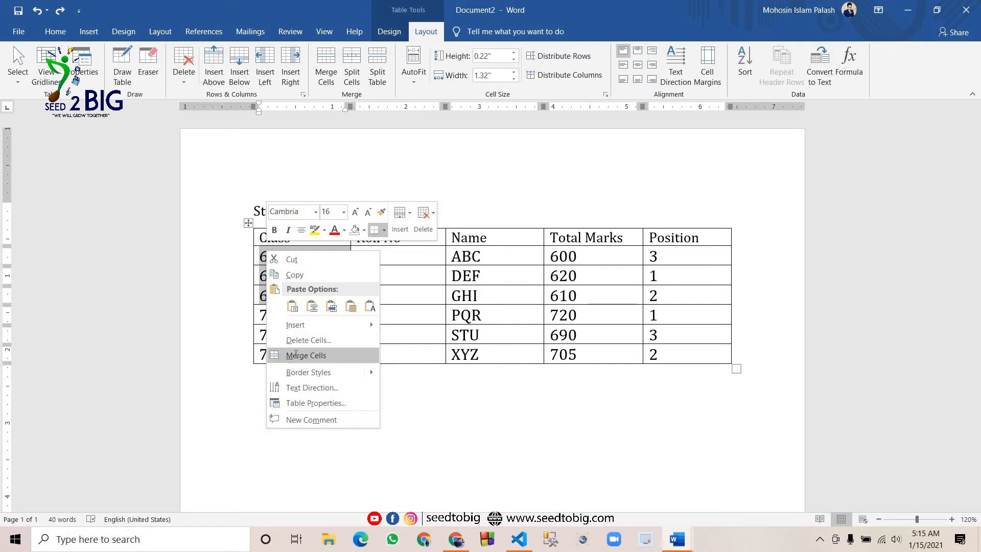
{"action": "left_click", "coordinate": [296, 356]}
Remove the duplicate entries from the merged Class cell so that it holds a single 6.
{"action": "left_click", "coordinate": [284, 298]}
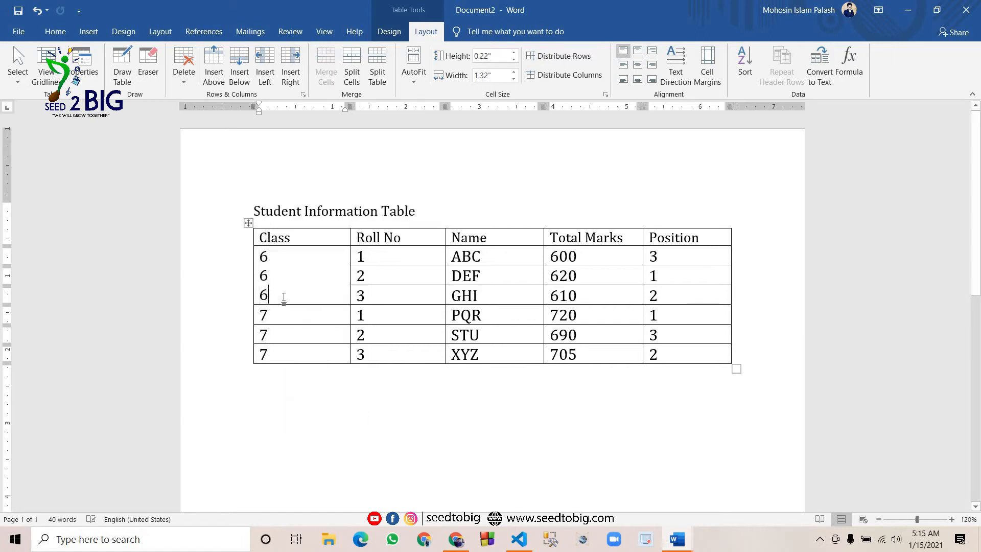
{"action": "key", "text": "BackSpace"}
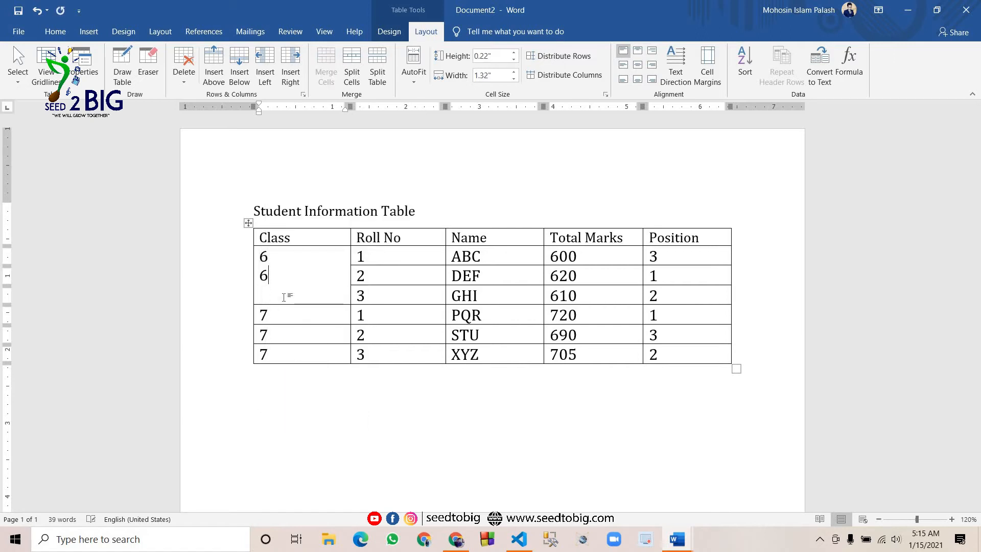
{"action": "key", "text": "BackSpace"}
{"action": "key", "text": "BackSpace"}
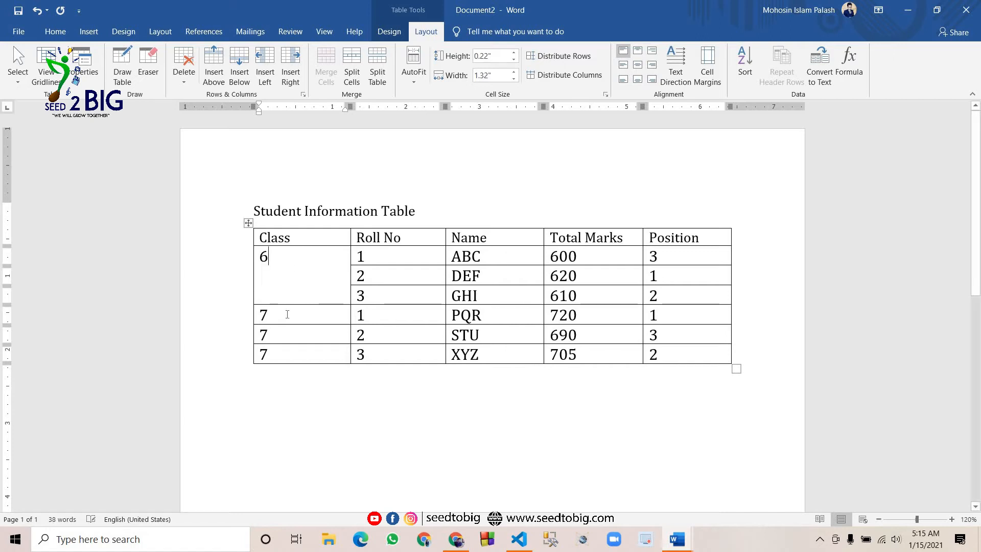
Merge the three Class cells containing 7 and remove the duplicates, leaving a single 7.
{"action": "left_click_drag", "start_coordinate": [303, 354], "coordinate": [328, 343]}
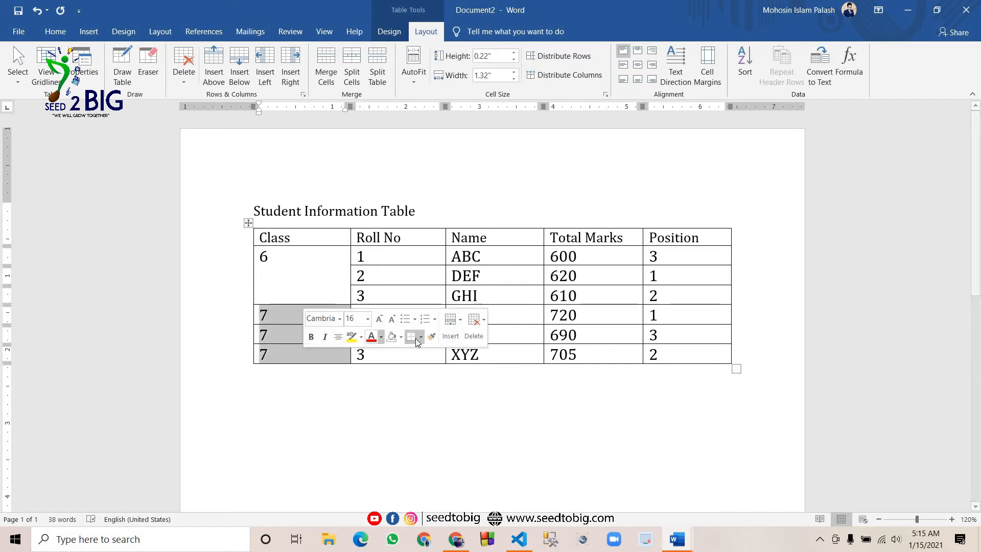
{"action": "right_click", "coordinate": [279, 333]}
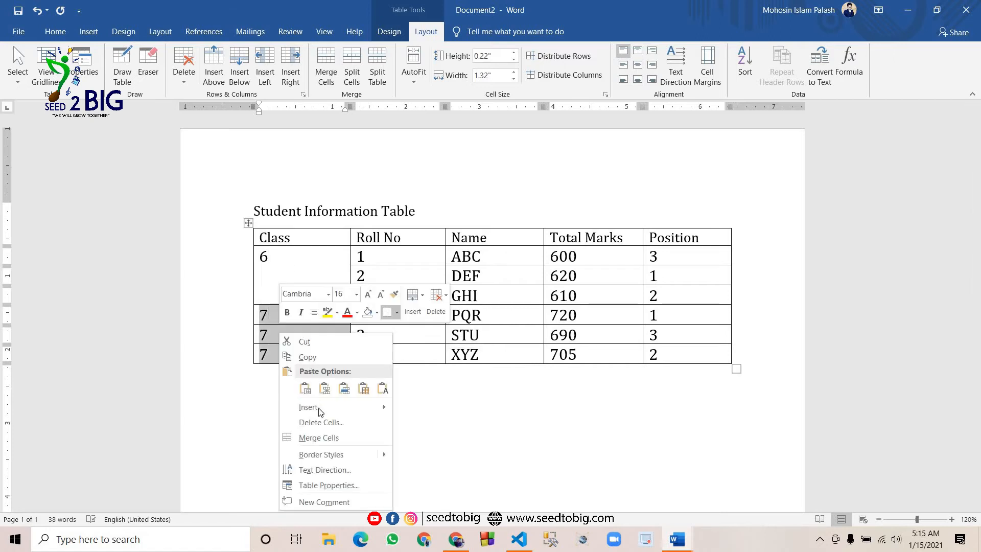
{"action": "left_click", "coordinate": [321, 438]}
{"action": "left_click", "coordinate": [289, 354]}
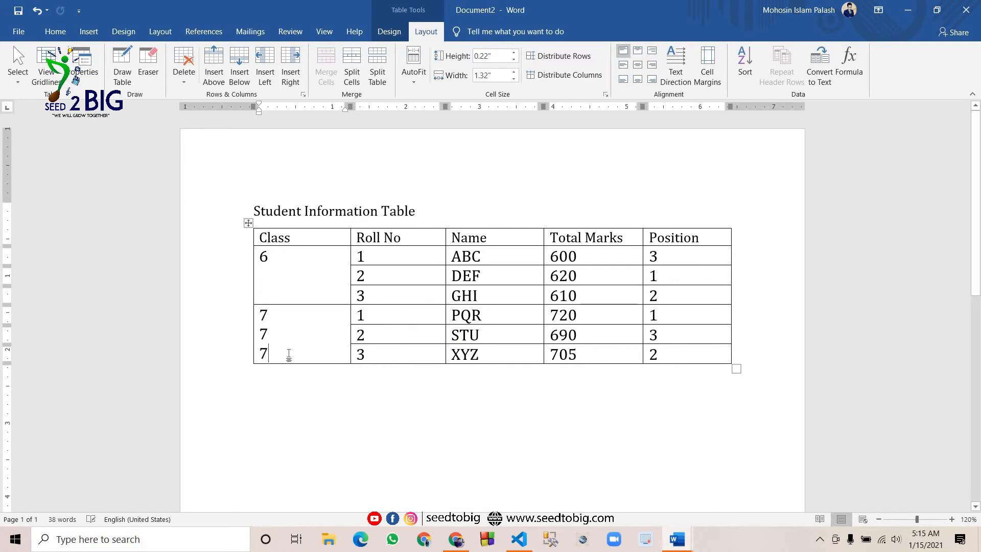
{"action": "key", "text": "BackSpace"}
{"action": "key", "text": "BackSpace"}
{"action": "key", "text": "BackSpace"}
Centre the 6 and 7 horizontally and vertically in the merged Class cells, and remove the blank line beneath each number.
{"action": "left_click_drag", "start_coordinate": [272, 314], "coordinate": [266, 266]}
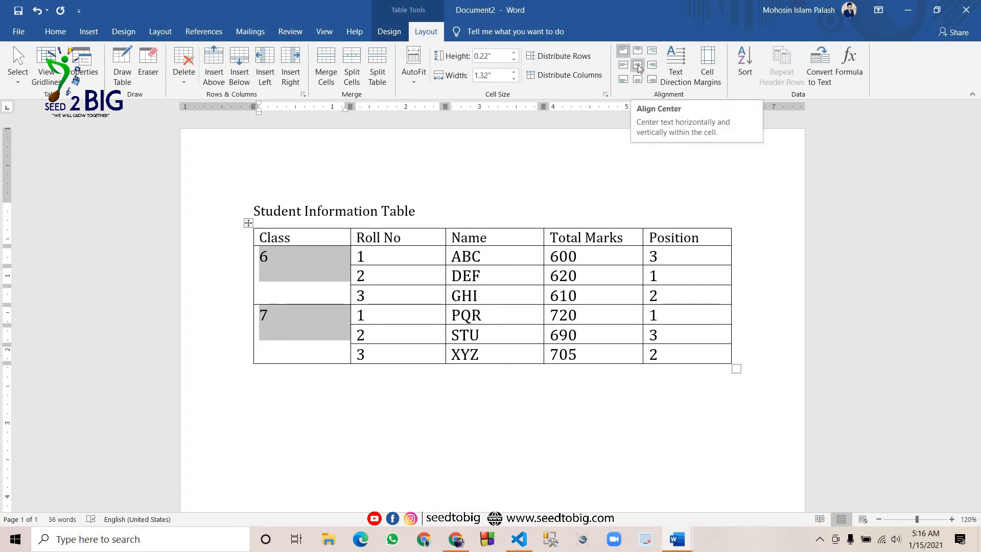
{"action": "left_click", "coordinate": [639, 66]}
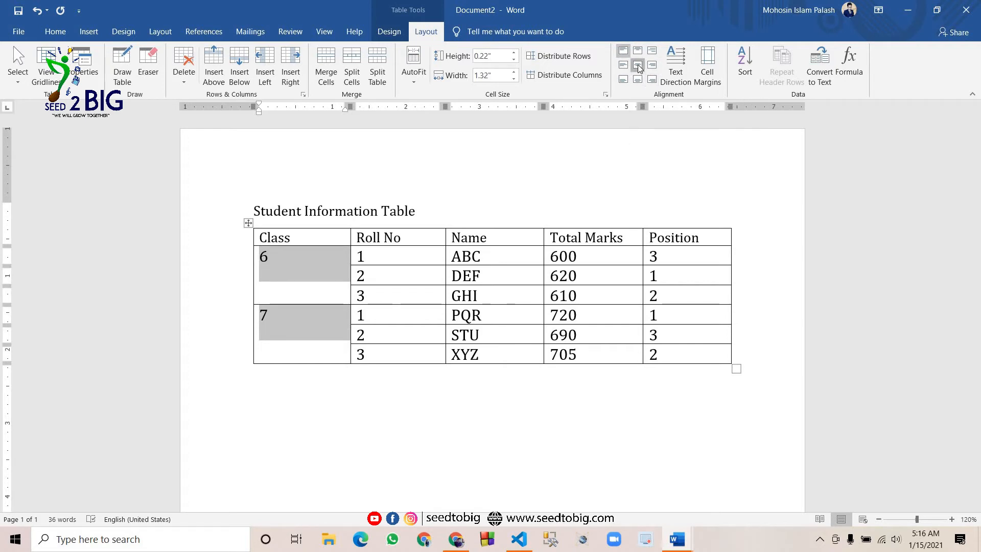
{"action": "left_click", "coordinate": [325, 287]}
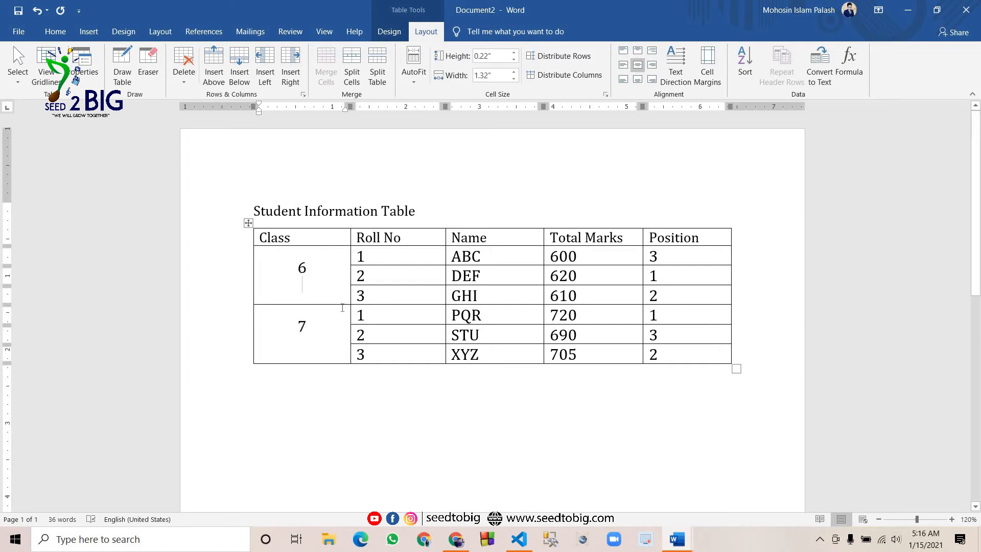
{"action": "key", "text": "BackSpace"}
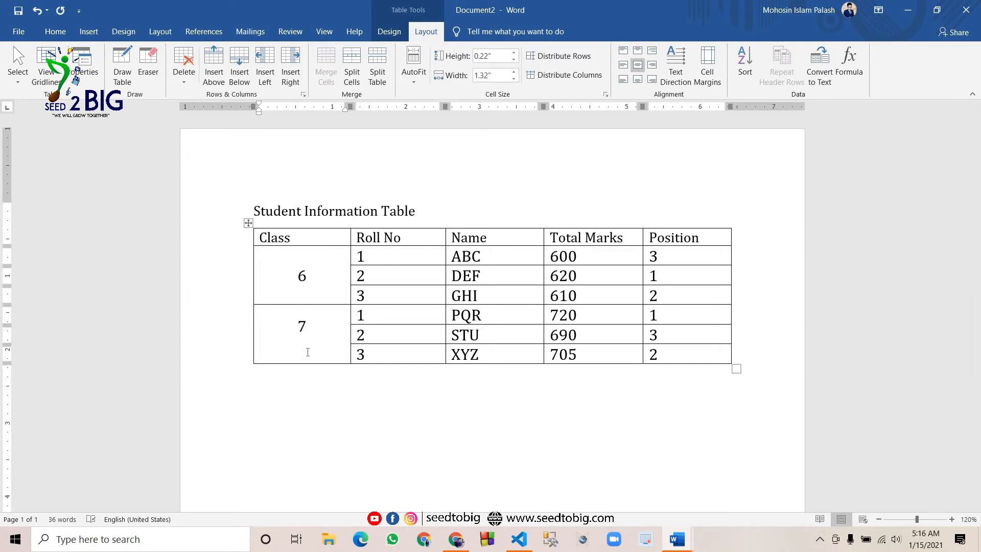
{"action": "left_click", "coordinate": [306, 347]}
{"action": "left_click", "coordinate": [306, 346]}
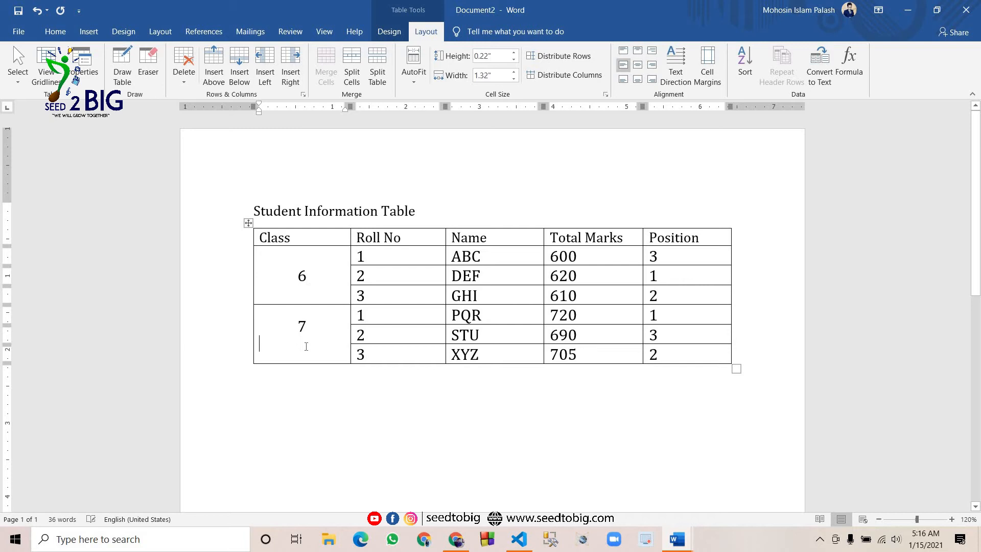
{"action": "key", "text": "BackSpace"}
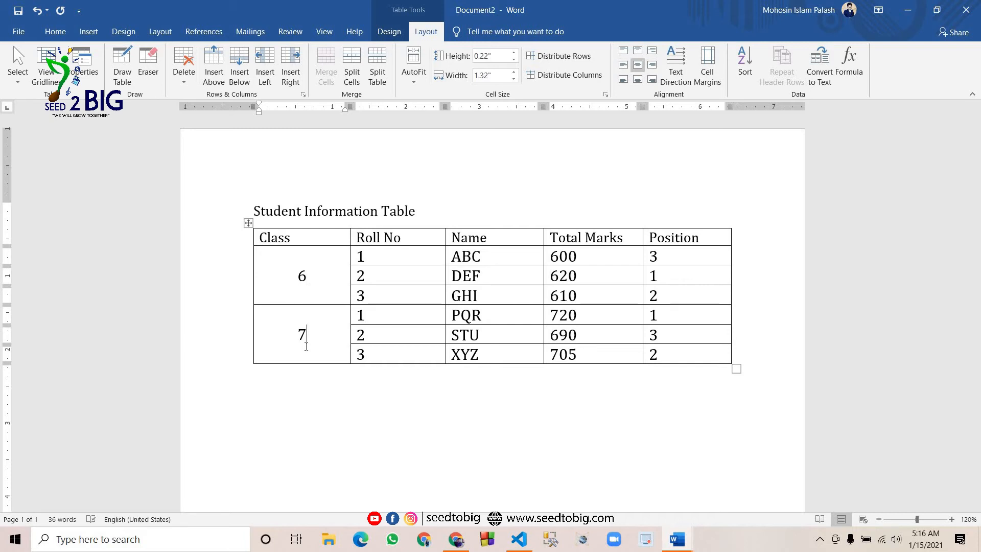
{"action": "left_click", "coordinate": [311, 274]}
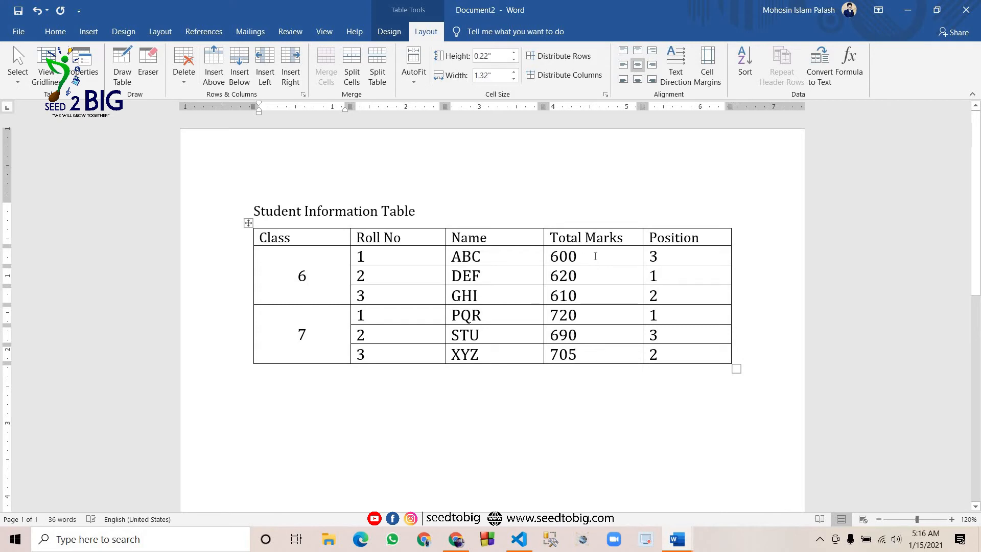
Split the first Roll No cell of class 6 into 3 columns and 1 row.
{"action": "left_click", "coordinate": [406, 258]}
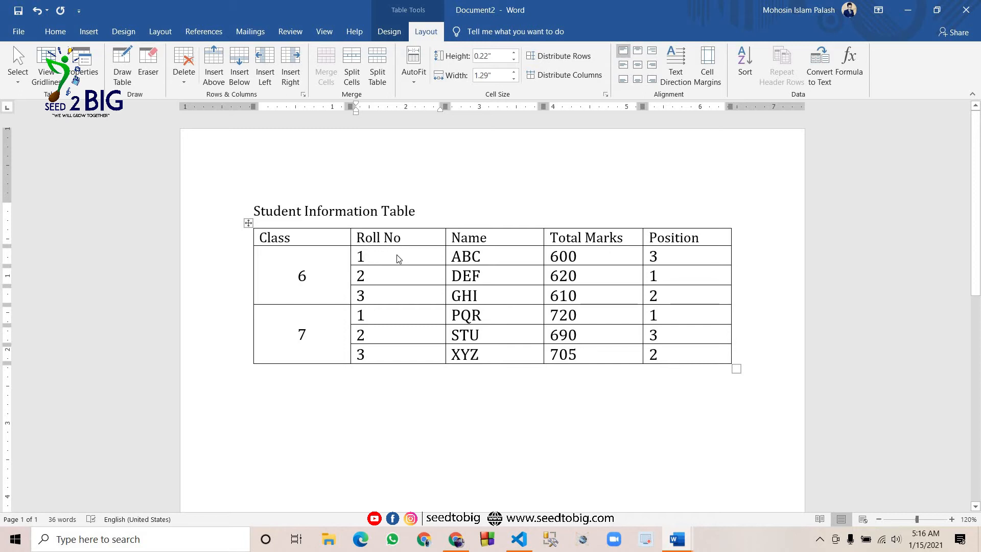
{"action": "right_click", "coordinate": [397, 257]}
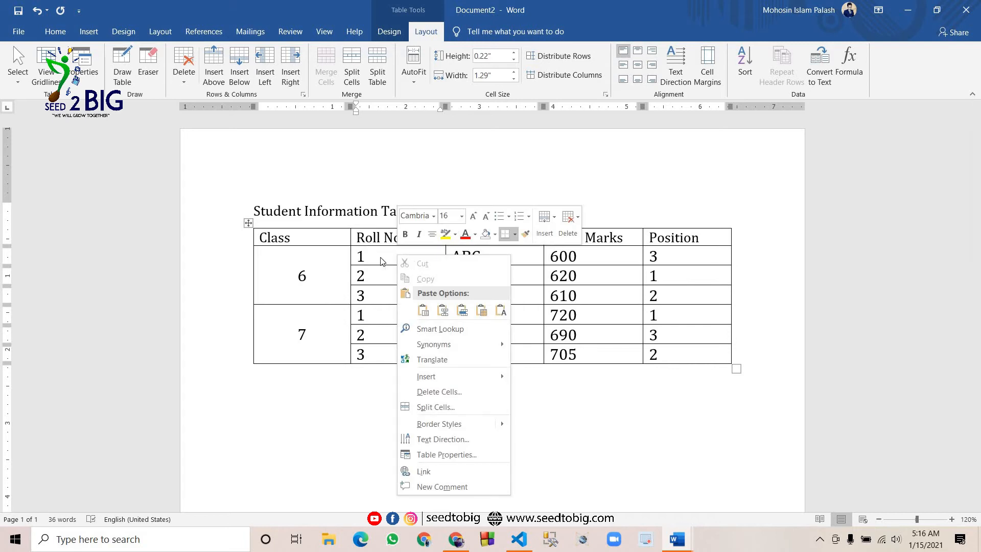
{"action": "left_click", "coordinate": [434, 408]}
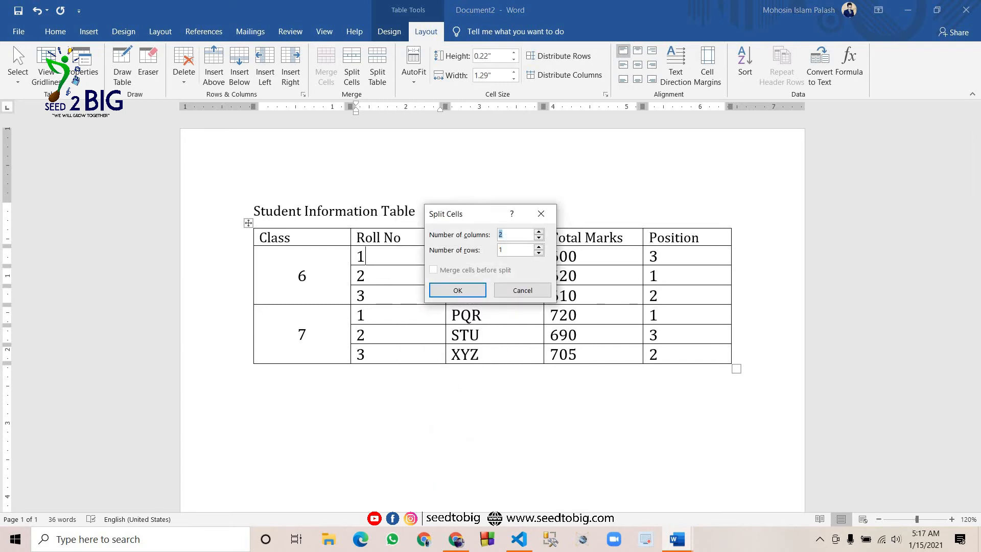
{"action": "type", "text": "3"}
{"action": "left_click", "coordinate": [463, 296]}
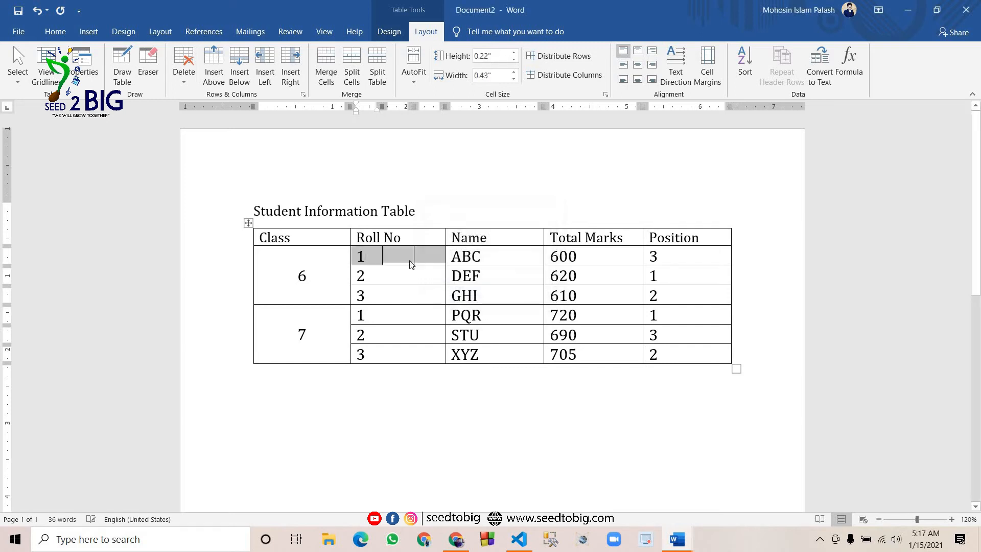
Enter 3 and 5 in the two empty split cells, and undo both entries and the cell split.
{"action": "left_click", "coordinate": [408, 259]}
{"action": "type", "text": "3"}
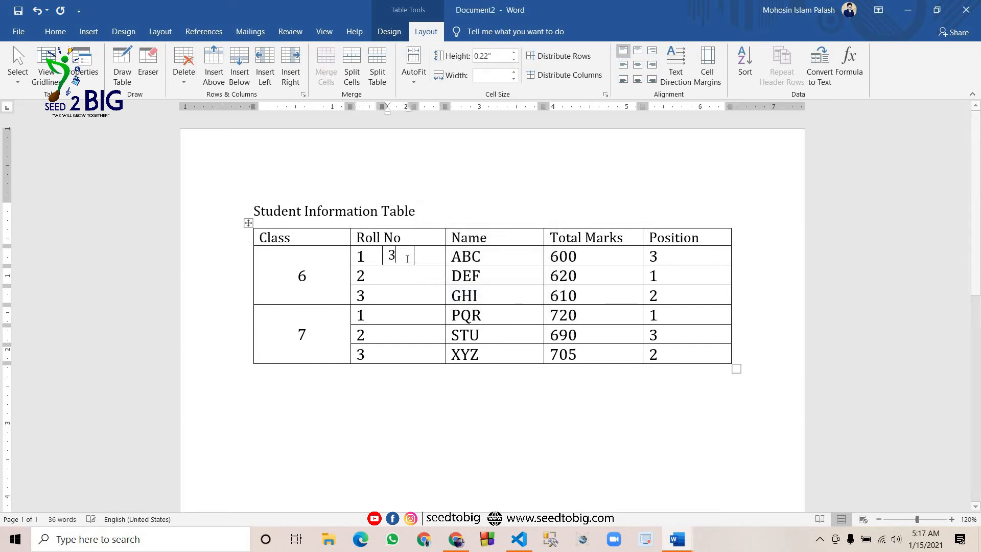
{"action": "key", "text": "Tab"}
{"action": "type", "text": "5"}
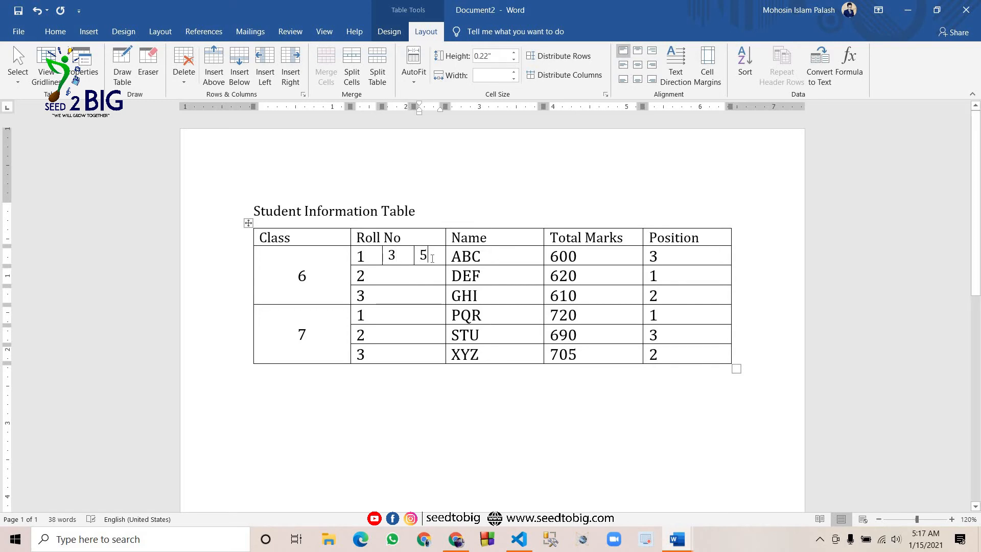
{"action": "key", "text": "ctrl+z"}
{"action": "key", "text": "ctrl+z"}
{"action": "key", "text": "ctrl+z"}
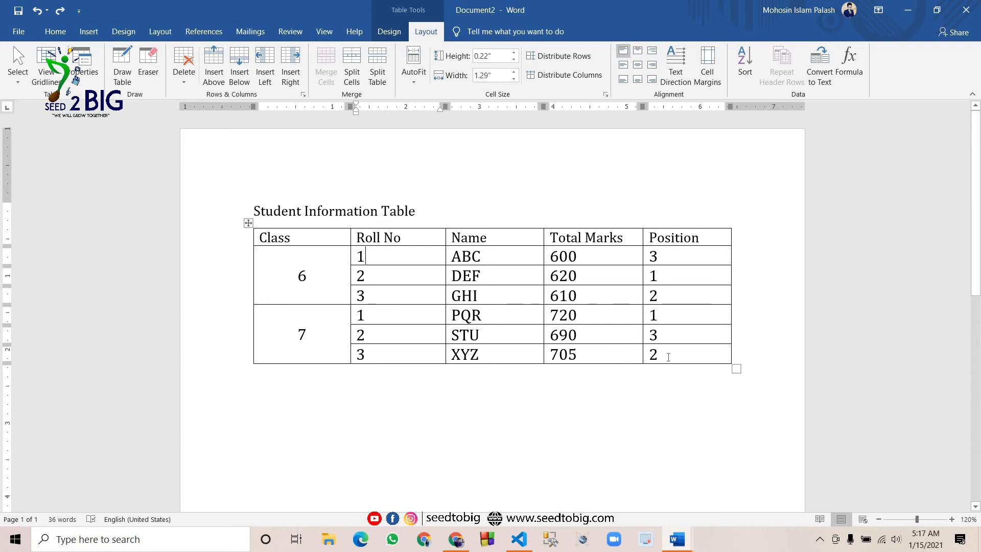
Centre the text of the Roll No, Name, Total Marks and Position data cells and of all the header row's headings.
{"action": "left_click_drag", "start_coordinate": [668, 356], "coordinate": [375, 265]}
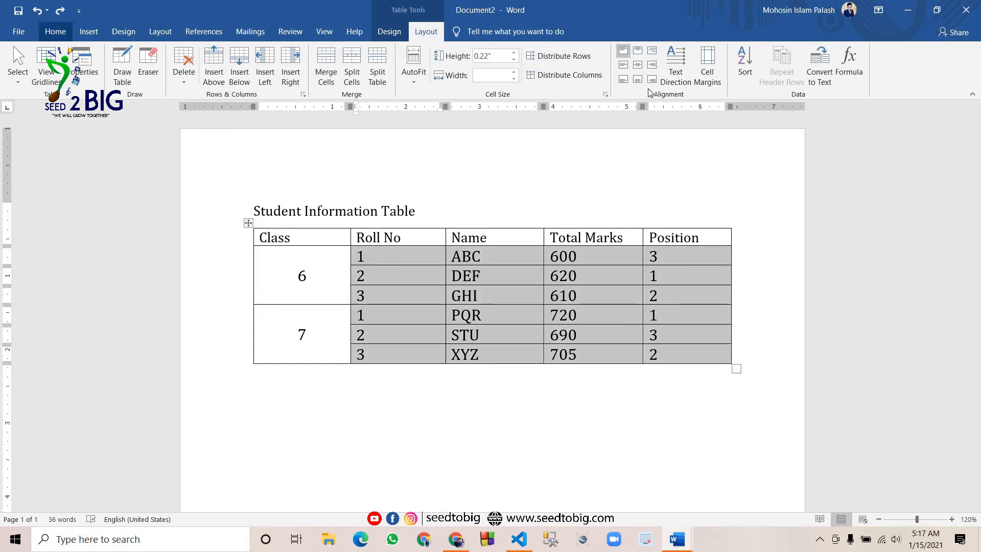
{"action": "left_click", "coordinate": [638, 65]}
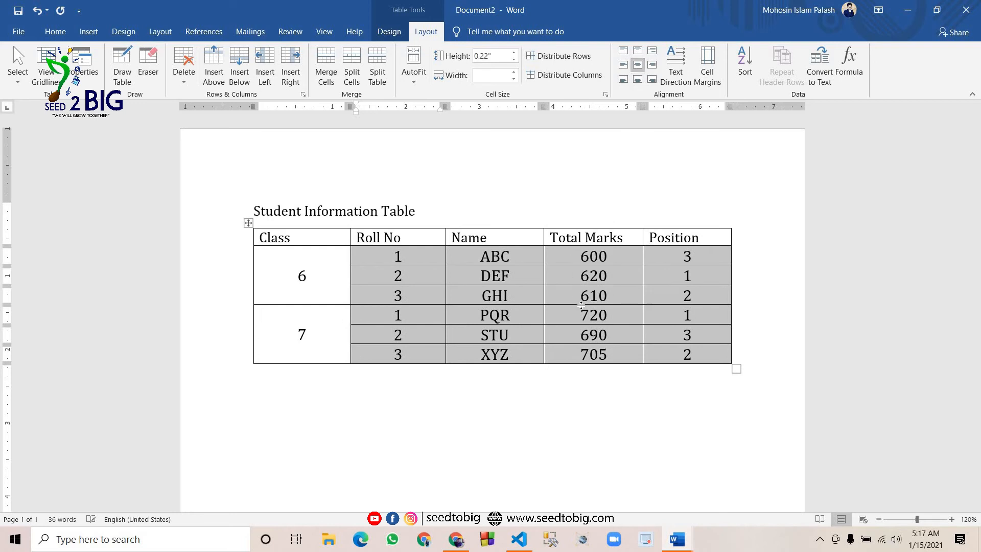
{"action": "left_click_drag", "start_coordinate": [669, 233], "coordinate": [282, 235]}
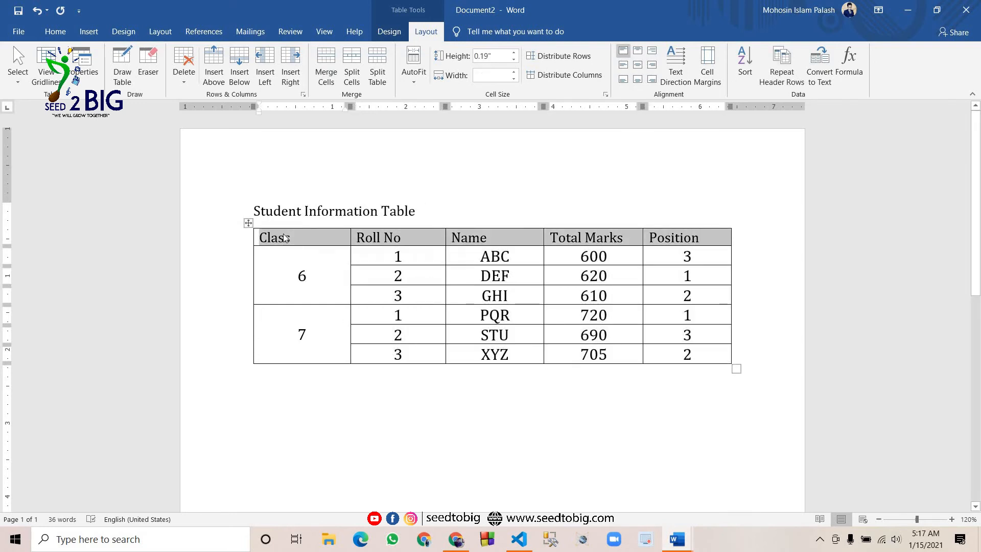
{"action": "key", "text": "ctrl+e"}
{"action": "left_click", "coordinate": [394, 296]}
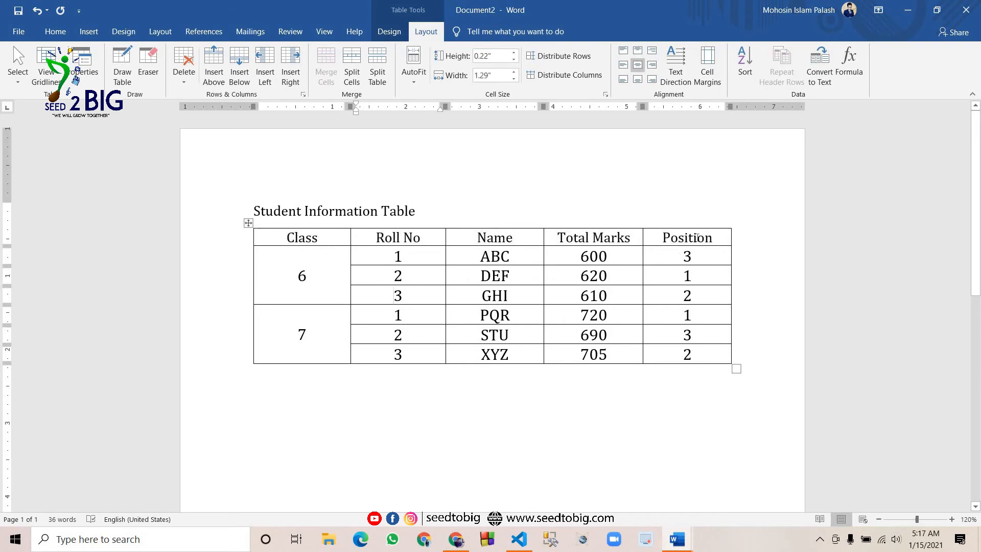
Make the headings in the table's header row bold.
{"action": "left_click_drag", "start_coordinate": [696, 235], "coordinate": [147, 124]}
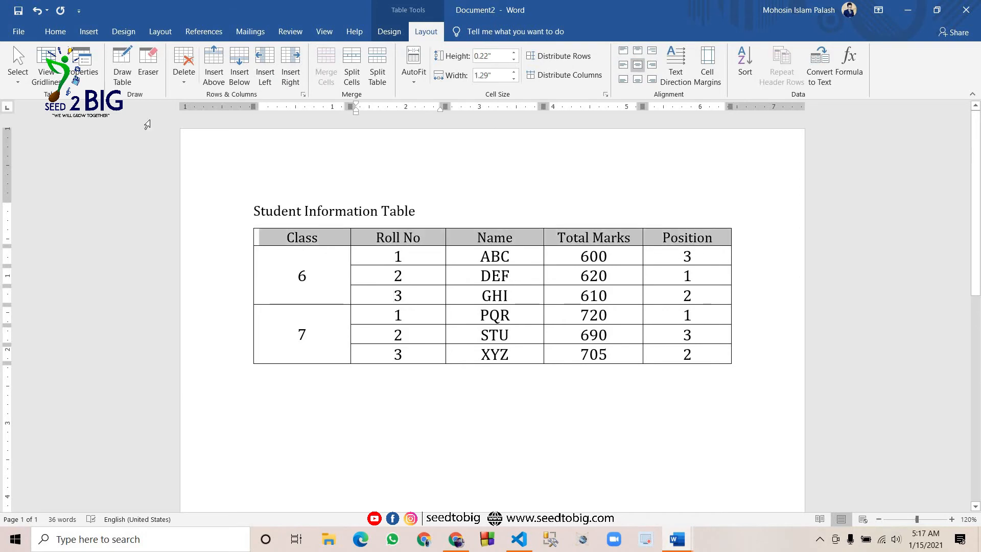
{"action": "left_click", "coordinate": [55, 31]}
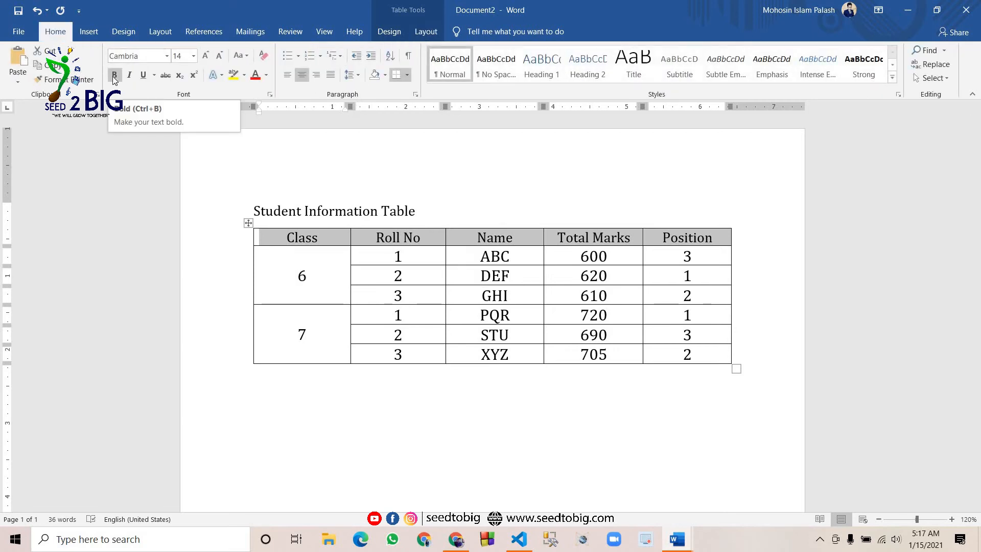
{"action": "left_click", "coordinate": [115, 75]}
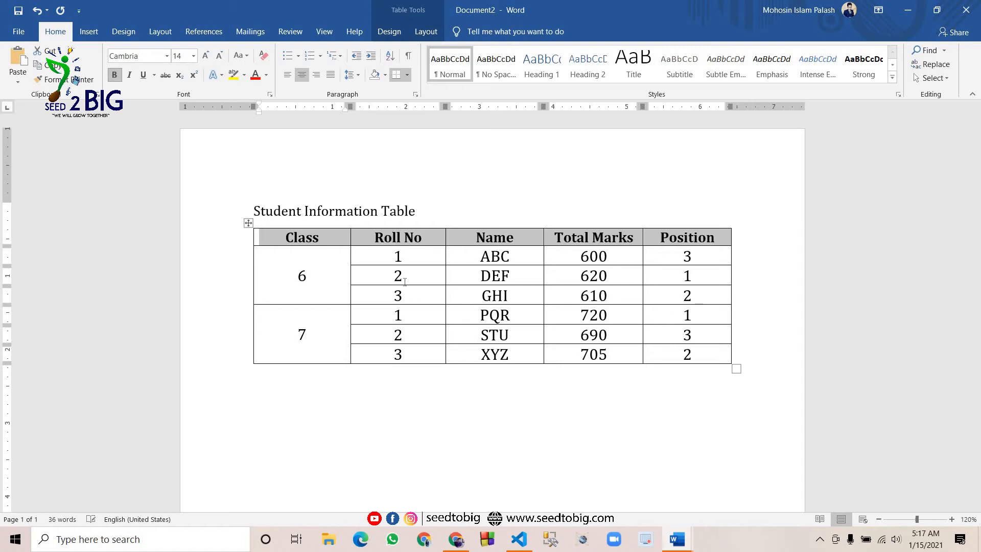
{"action": "left_click", "coordinate": [426, 408]}
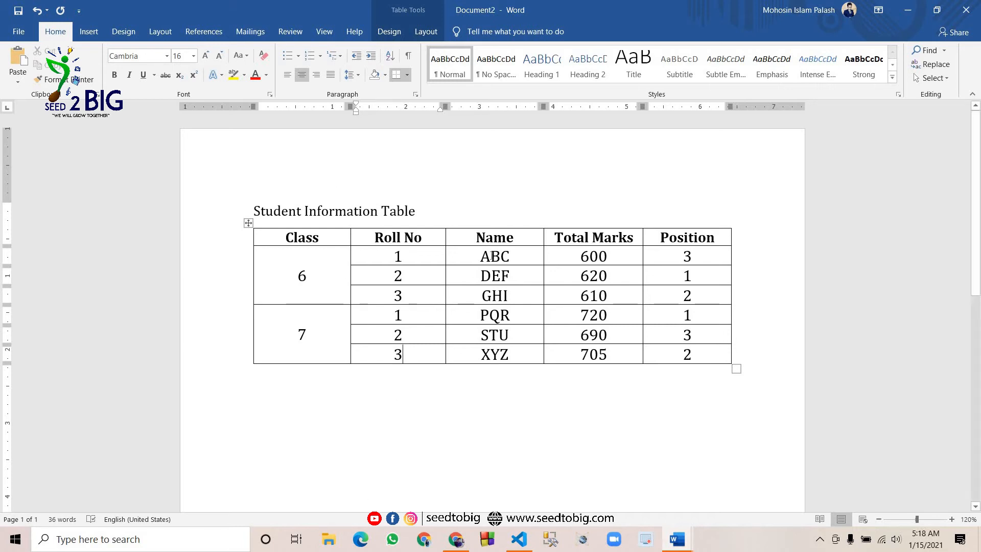
Shade the table's header row, from Class to Position, with a light gold theme colour.
{"action": "left_click_drag", "start_coordinate": [723, 238], "coordinate": [304, 240]}
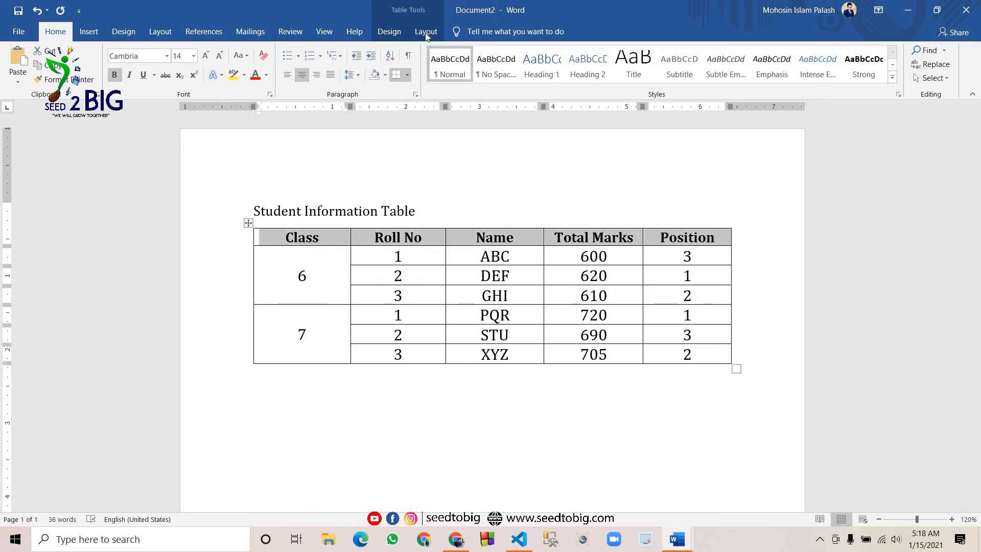
{"action": "left_click", "coordinate": [393, 32]}
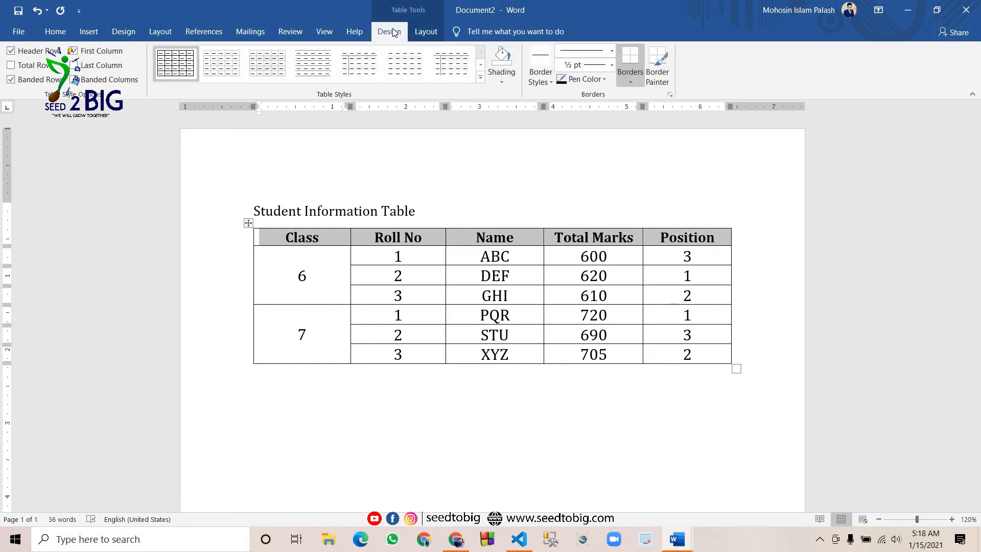
{"action": "left_click", "coordinate": [503, 81]}
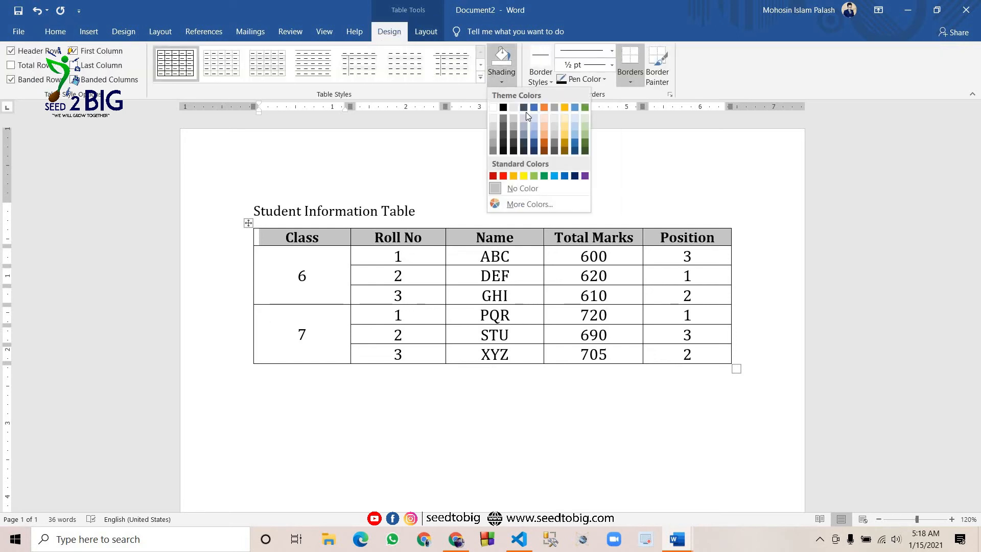
{"action": "left_click", "coordinate": [565, 124]}
{"action": "left_click", "coordinate": [477, 219]}
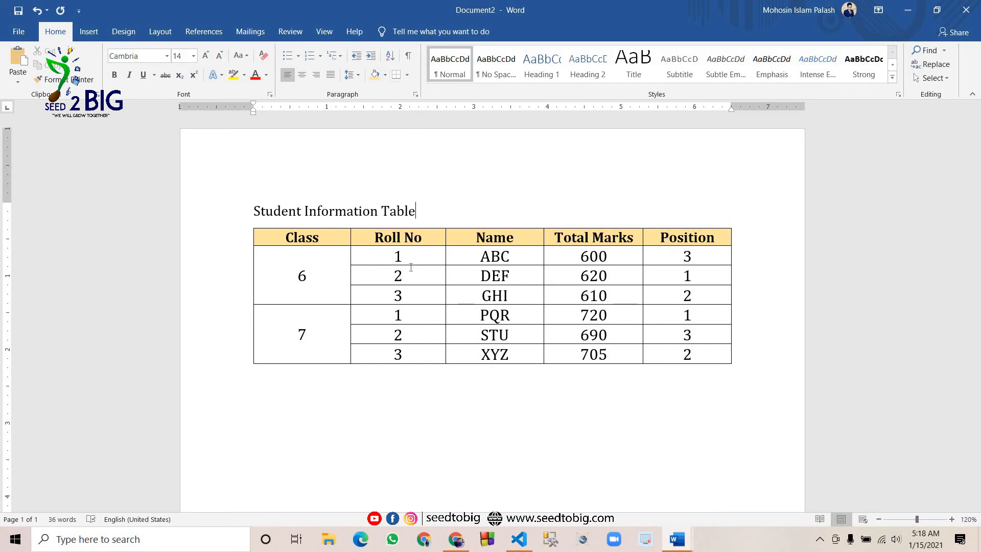
Try the dark grey banded grid table style on the whole table, and undo the style change.
{"action": "left_click", "coordinate": [276, 265]}
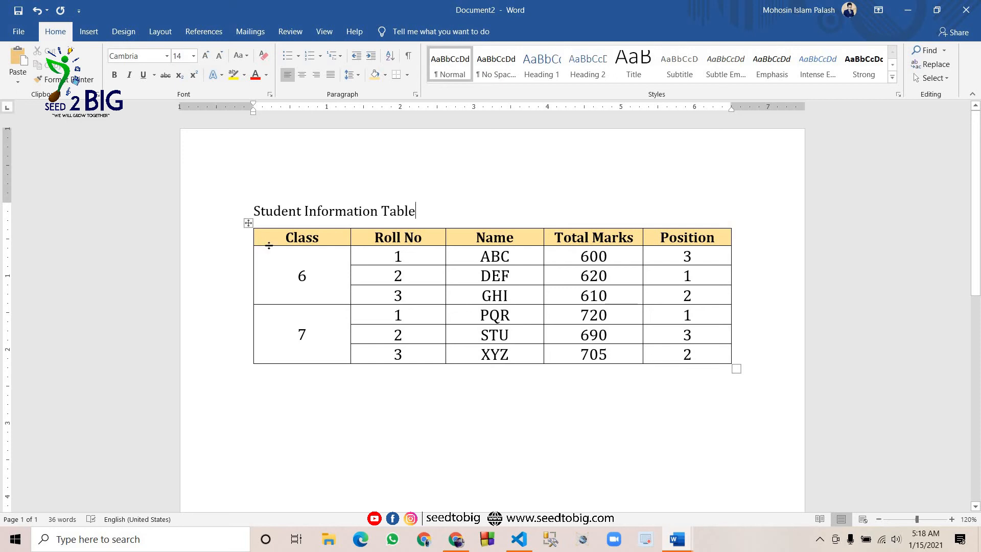
{"action": "left_click", "coordinate": [248, 224]}
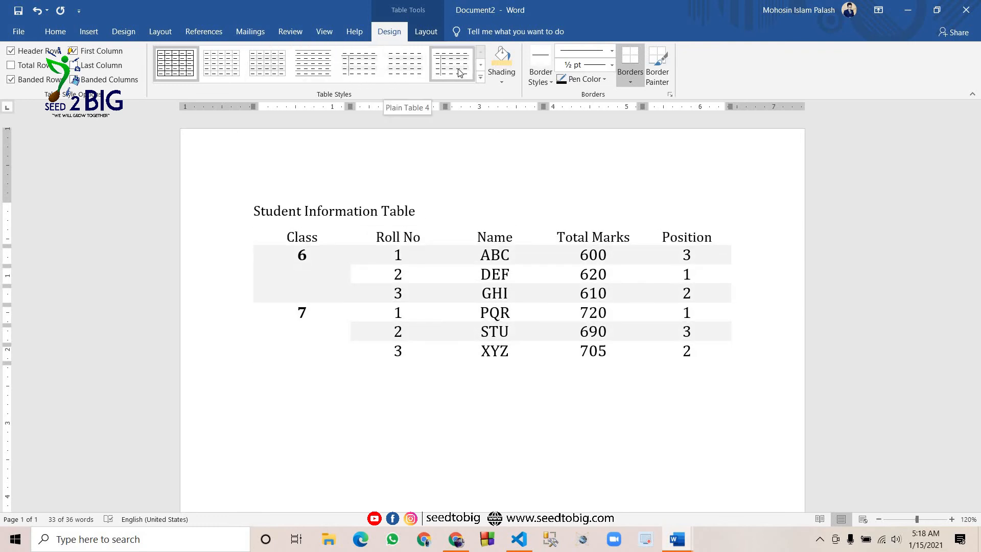
{"action": "left_click", "coordinate": [481, 64]}
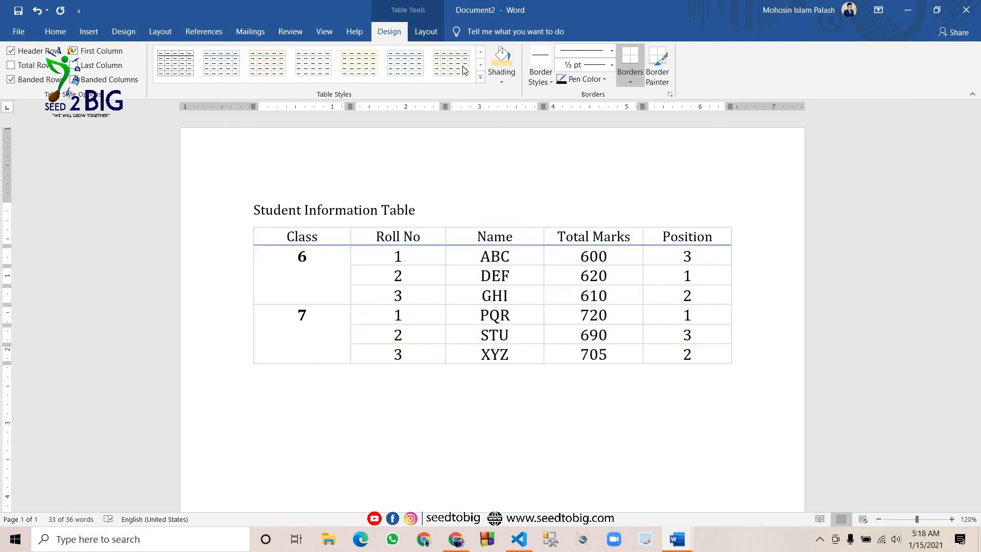
{"action": "left_click", "coordinate": [480, 77]}
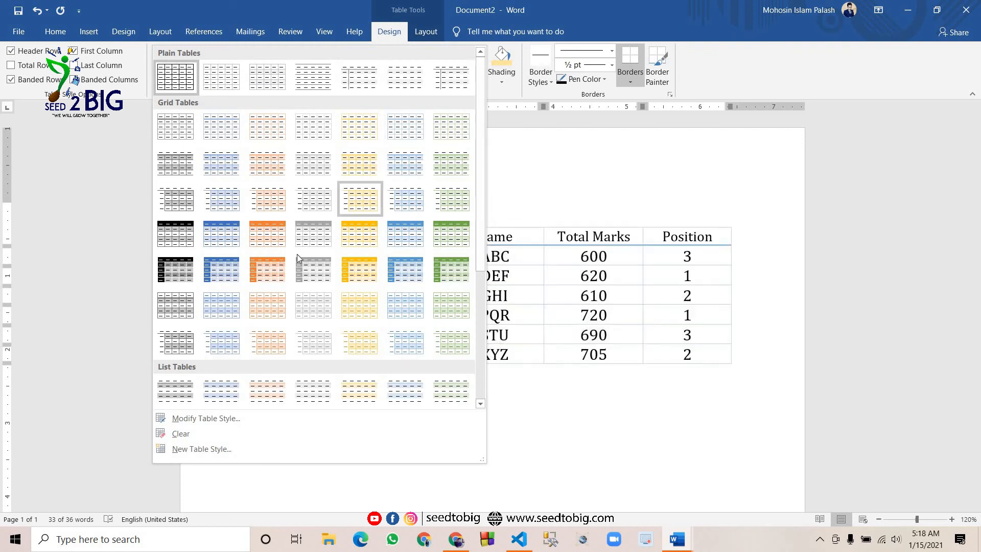
{"action": "left_click", "coordinate": [302, 270]}
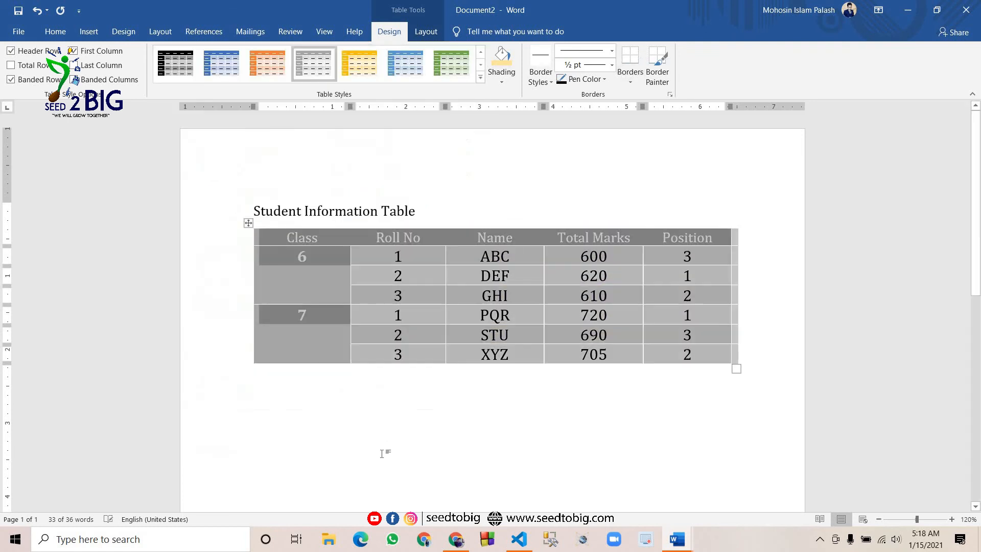
{"action": "left_click", "coordinate": [385, 450]}
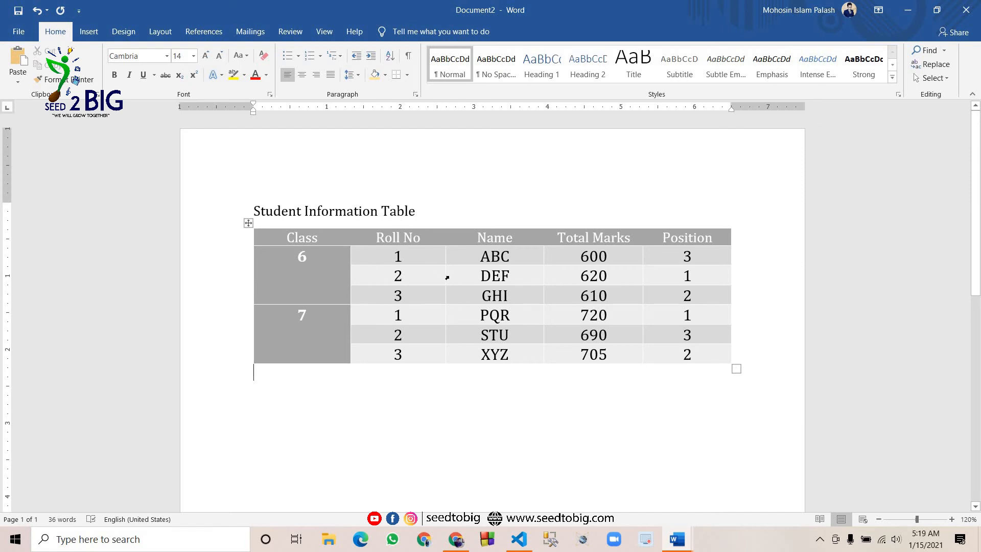
{"action": "key", "text": "ctrl+z"}
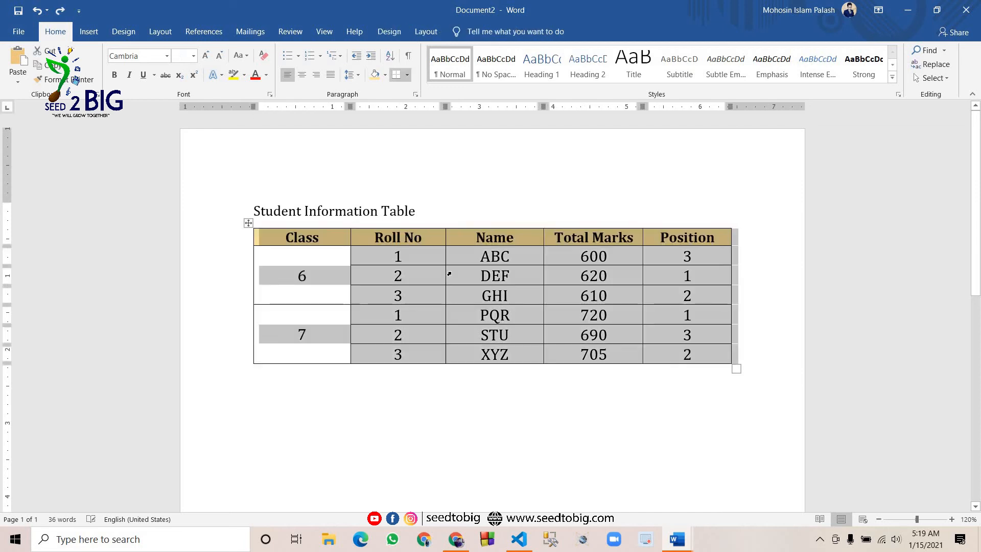
Try removing all borders from the whole student information table, and undo the border change.
{"action": "left_click", "coordinate": [463, 309]}
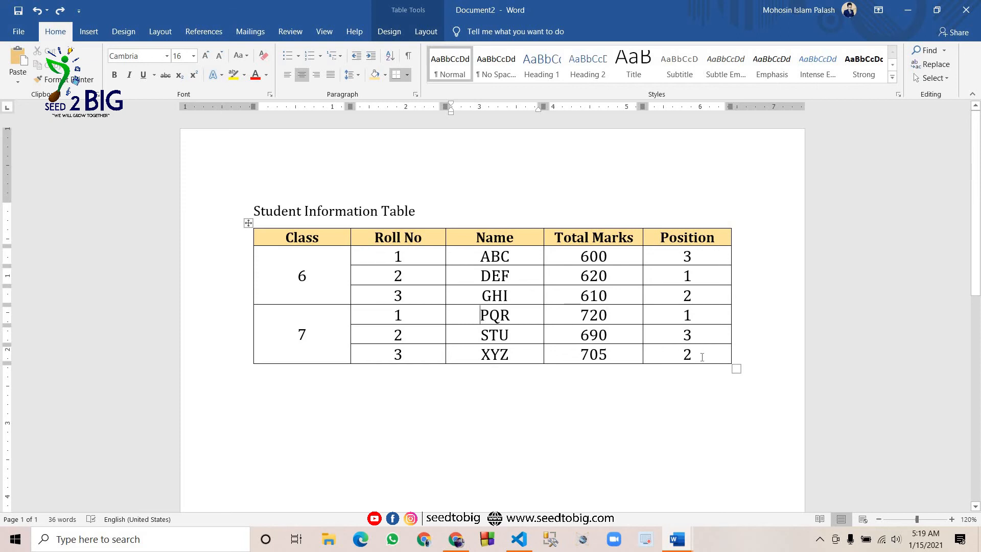
{"action": "left_click_drag", "start_coordinate": [698, 356], "coordinate": [275, 239]}
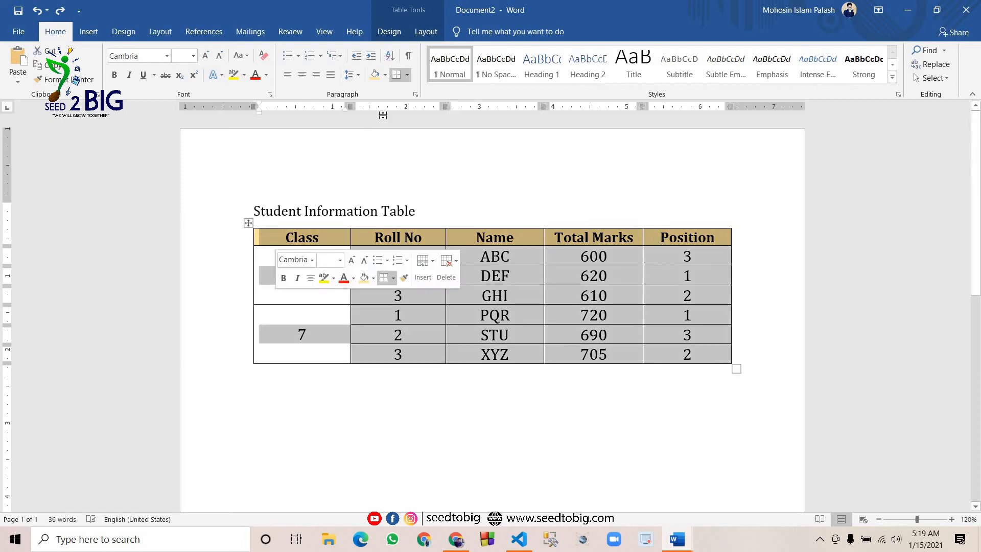
{"action": "left_click", "coordinate": [407, 76]}
{"action": "left_click", "coordinate": [411, 154]}
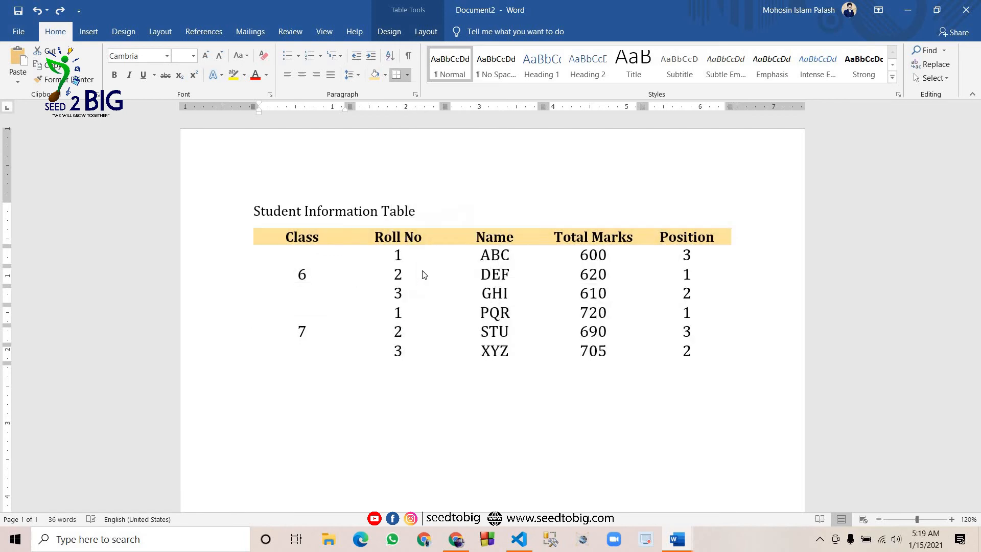
{"action": "left_click", "coordinate": [464, 400]}
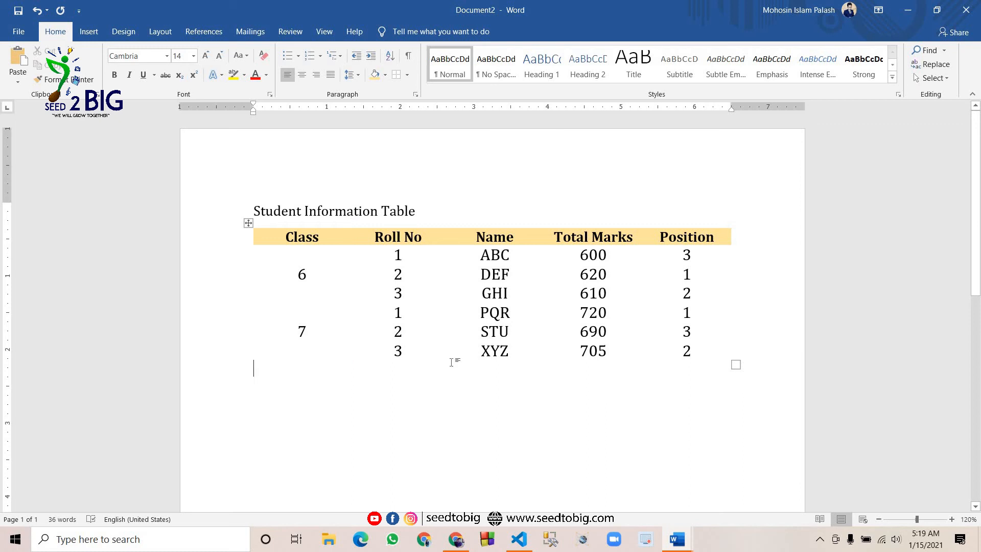
{"action": "key", "text": "ctrl+z"}
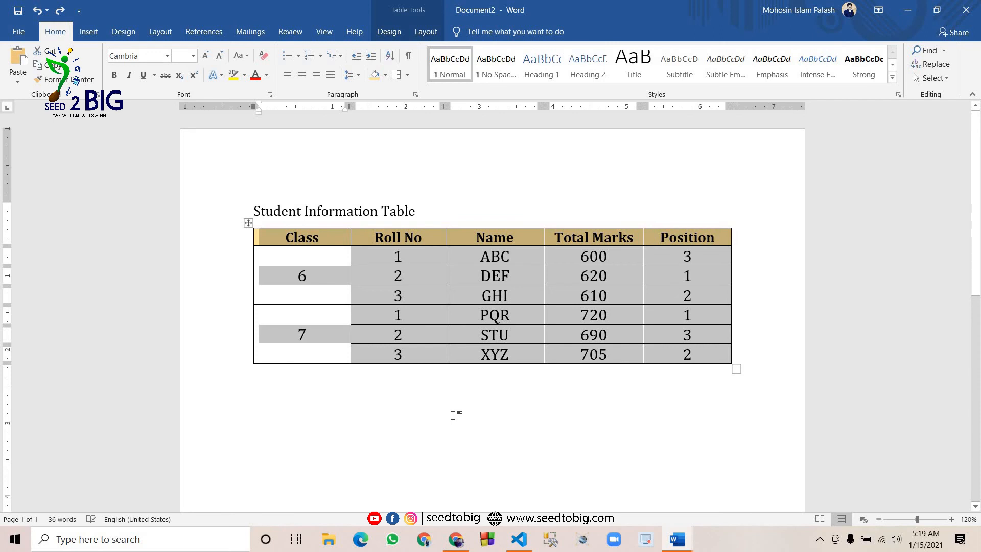
{"action": "left_click", "coordinate": [453, 415]}
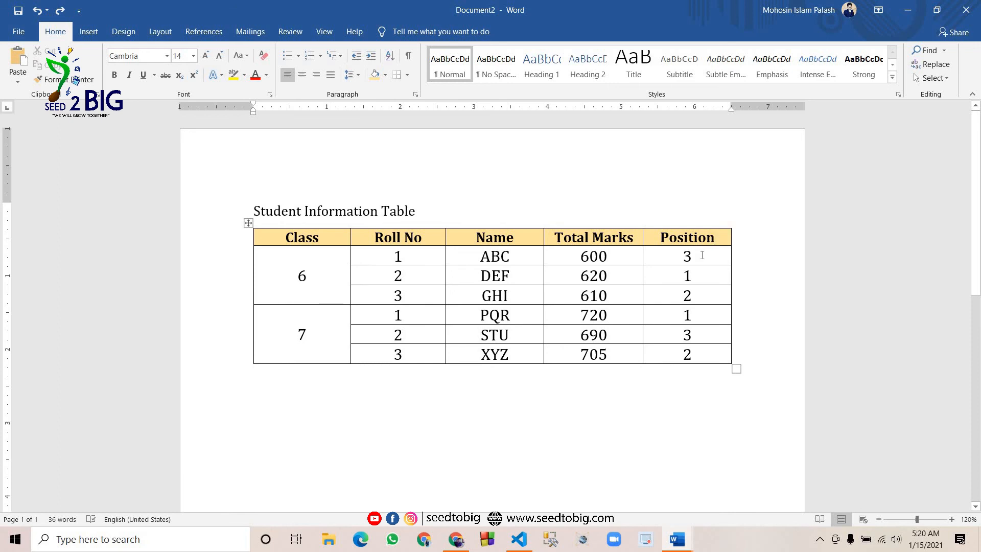
Try merging the Roll No to Position cells of the ABC row into one cell, and undo the merge.
{"action": "left_click_drag", "start_coordinate": [702, 256], "coordinate": [420, 254]}
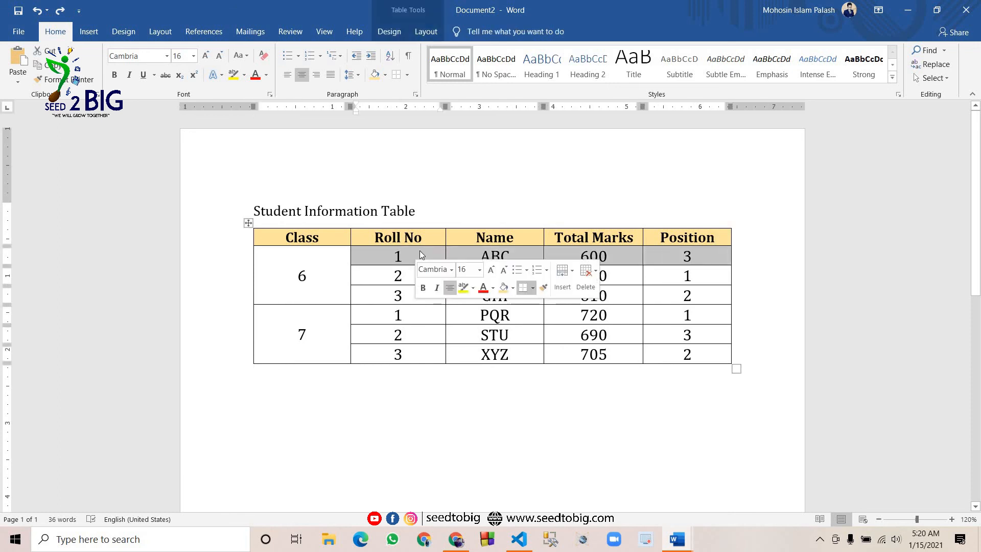
{"action": "right_click", "coordinate": [421, 252]}
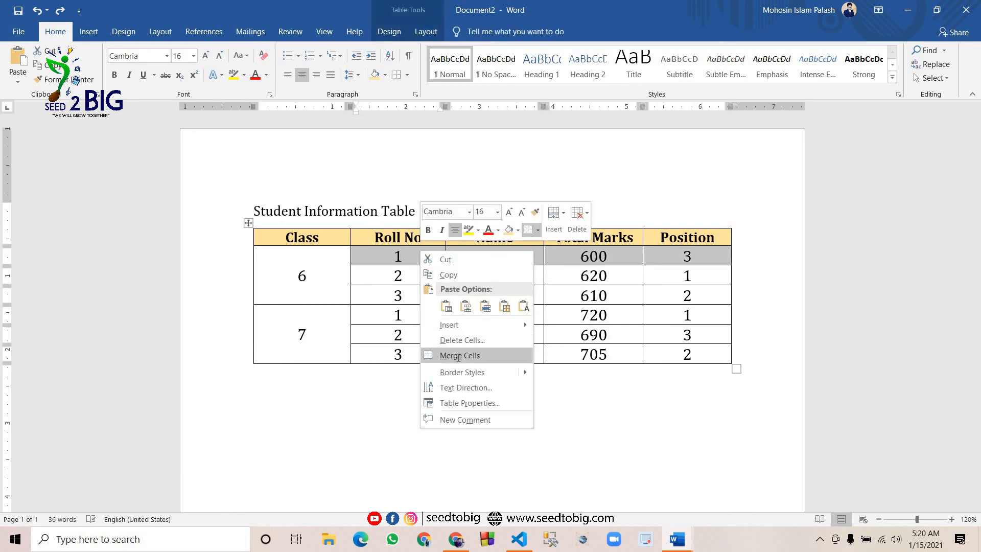
{"action": "left_click", "coordinate": [459, 357]}
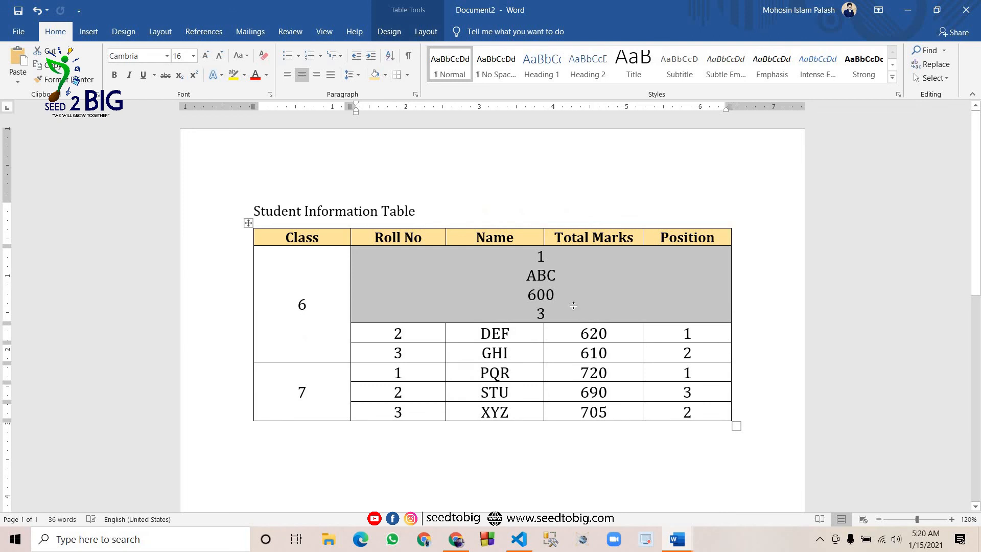
{"action": "key", "text": "ctrl+z"}
{"action": "left_click", "coordinate": [556, 410]}
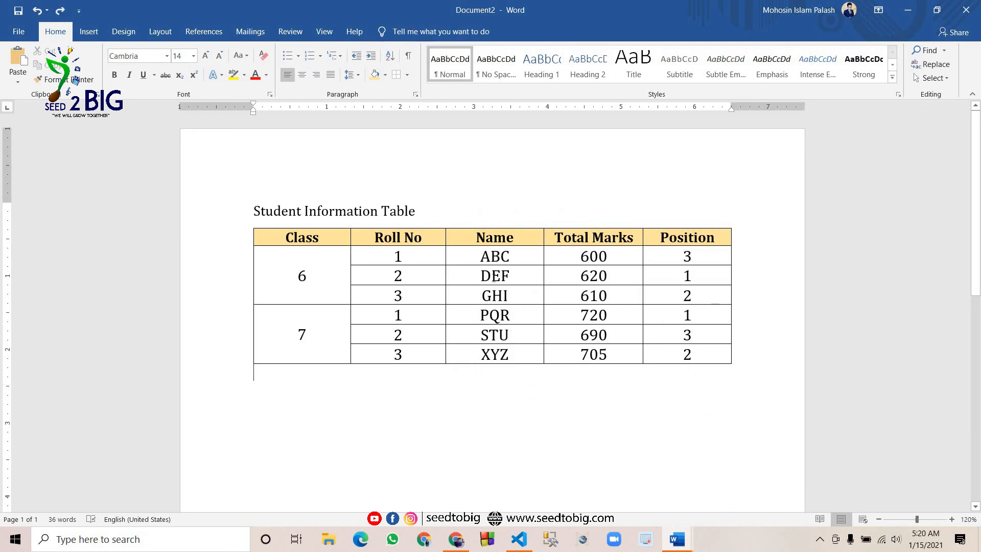
{"action": "left_click", "coordinate": [590, 325]}
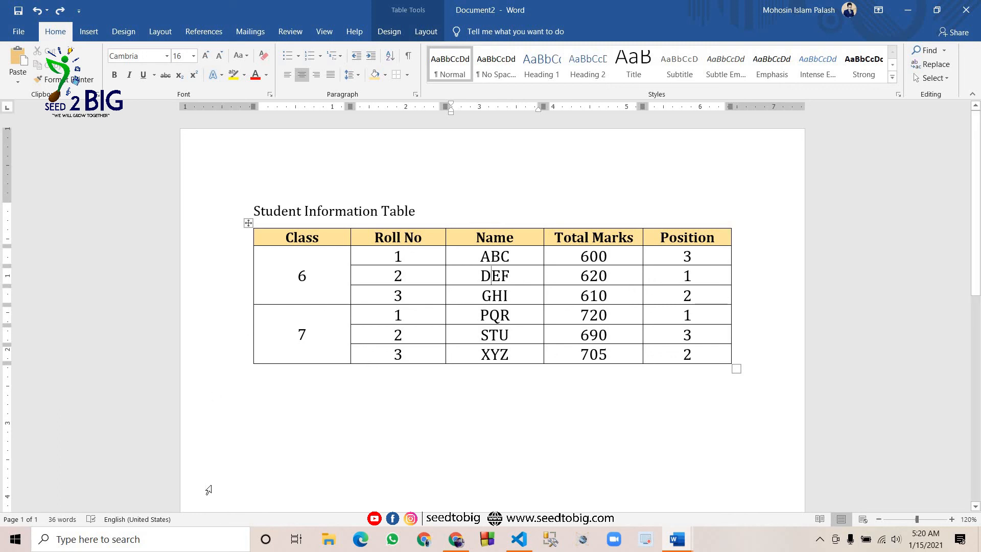
Switch to Chrome, look through the Seed to BIG YouTube channel's uploaded videos, and return to Document2 in Word.
{"action": "left_click", "coordinate": [456, 539]}
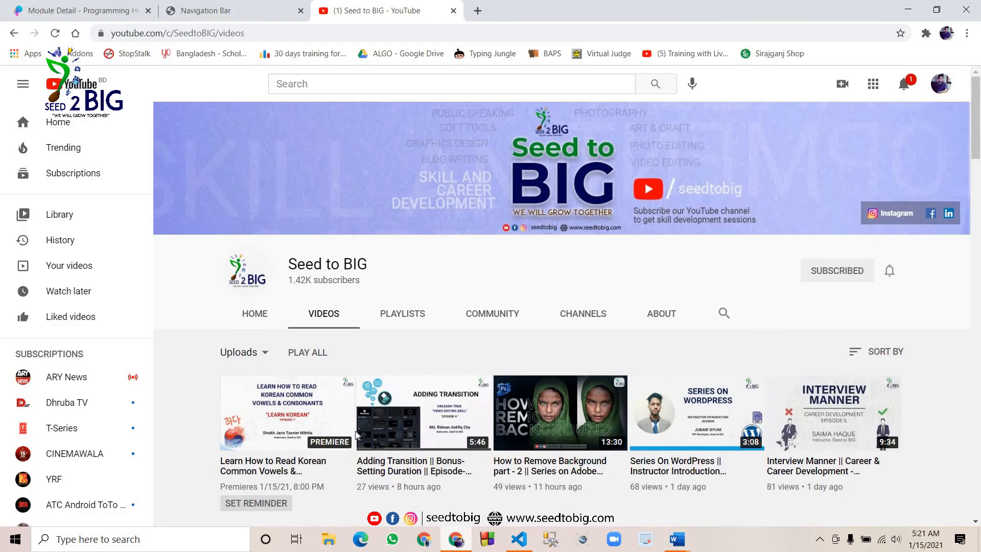
{"action": "scroll", "coordinate": [324, 420], "scroll_direction": "down", "scroll_amount": 5}
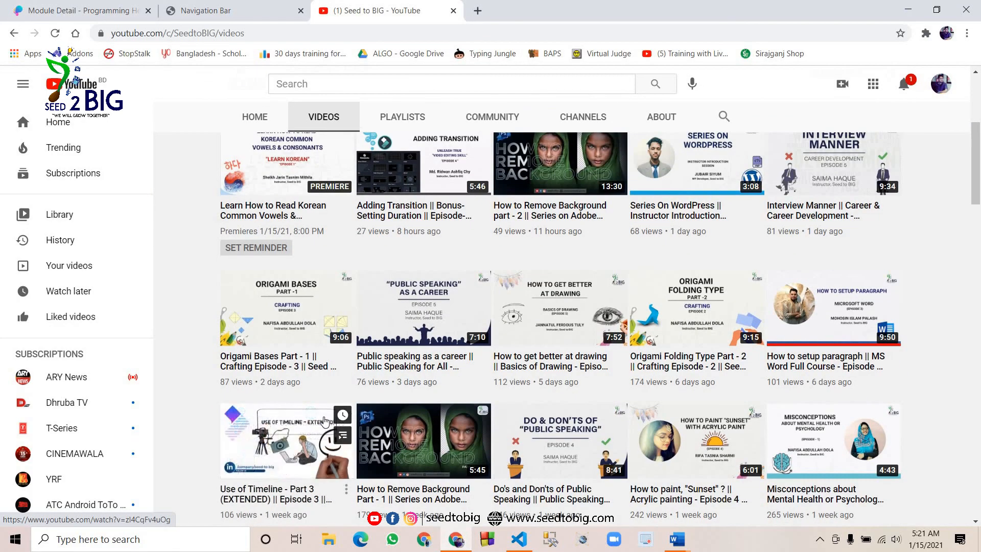
{"action": "scroll", "coordinate": [325, 421], "scroll_direction": "down", "scroll_amount": 3}
{"action": "scroll", "coordinate": [325, 421], "scroll_direction": "up", "scroll_amount": 5}
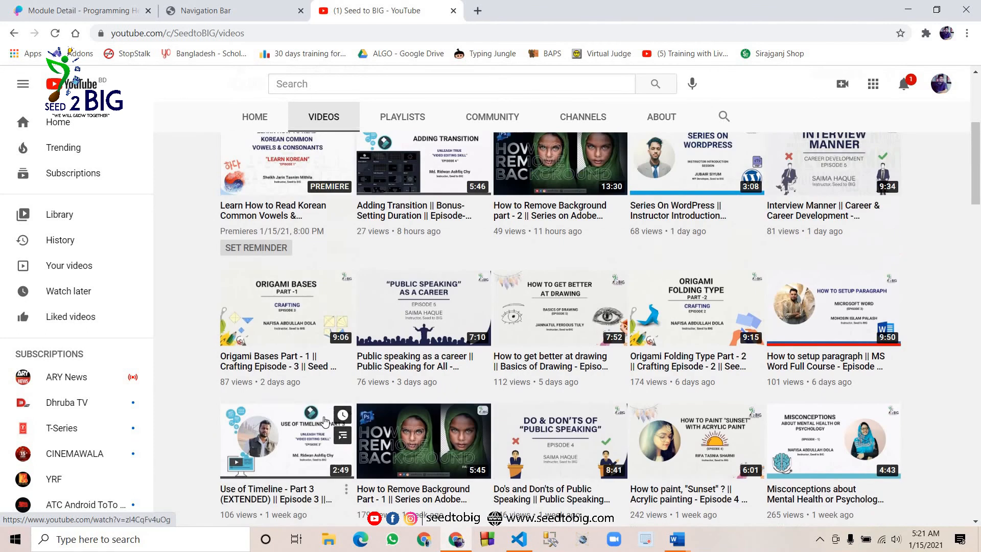
{"action": "scroll", "coordinate": [325, 421], "scroll_direction": "down", "scroll_amount": 3}
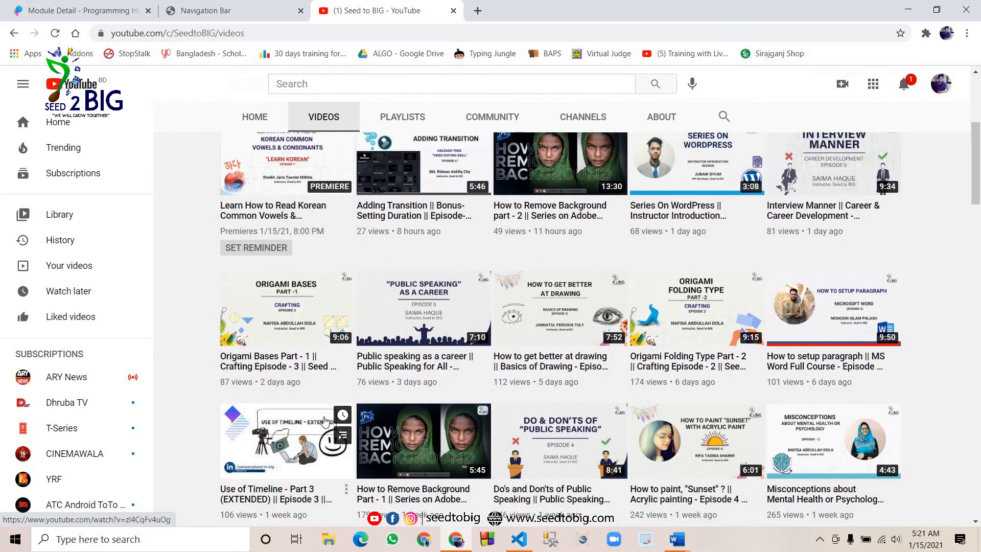
{"action": "scroll", "coordinate": [323, 421], "scroll_direction": "down", "scroll_amount": 5}
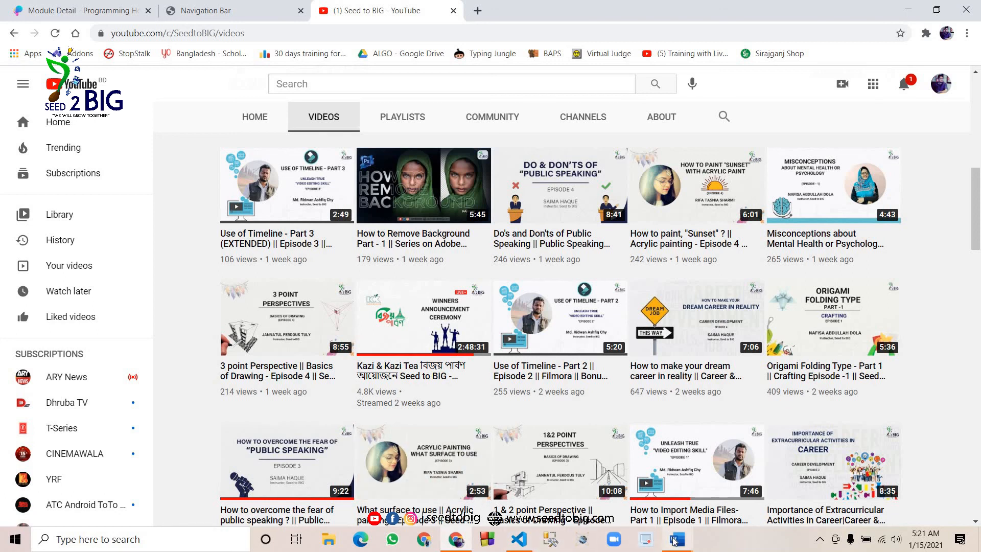
{"action": "mouse_move", "coordinate": [680, 541]}
{"action": "left_click", "coordinate": [717, 511]}
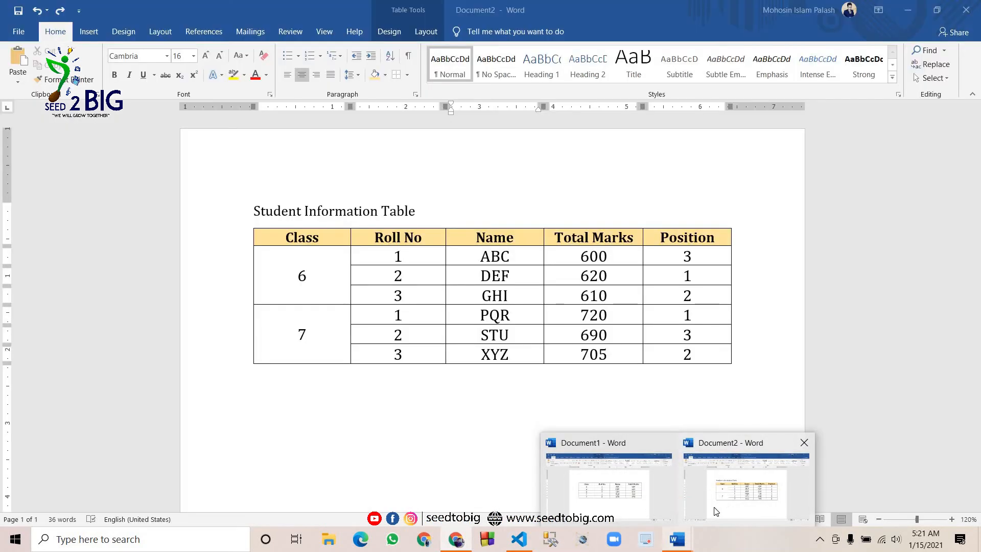